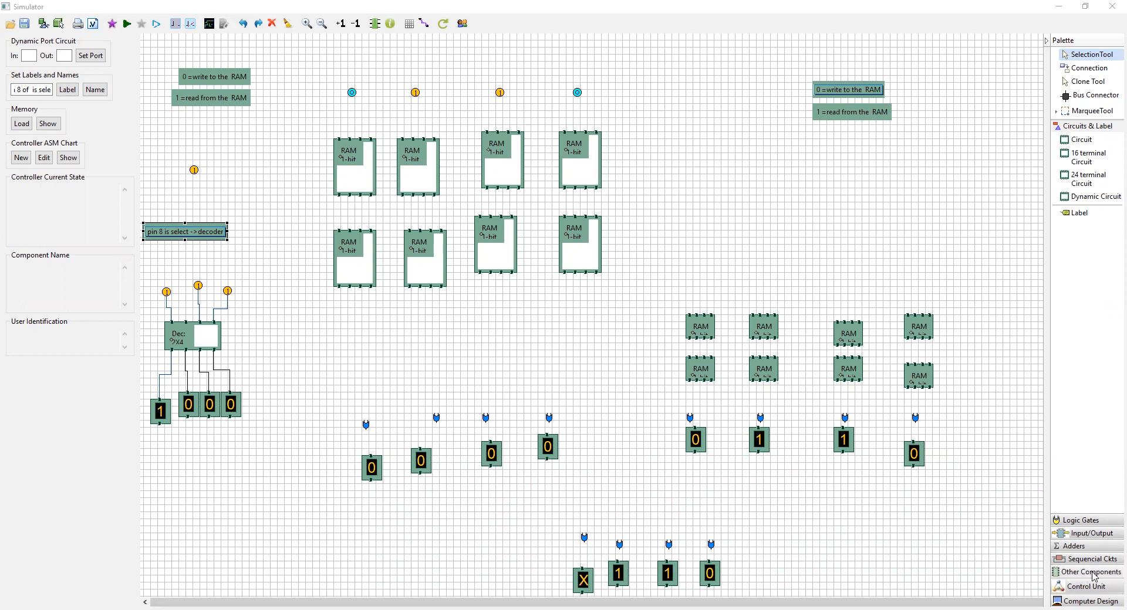
Show the pin configuration of the first single-bit RAM cell in the upper row and place its window clear of the RAM cells.
{"action": "left_click", "coordinate": [1095, 577]}
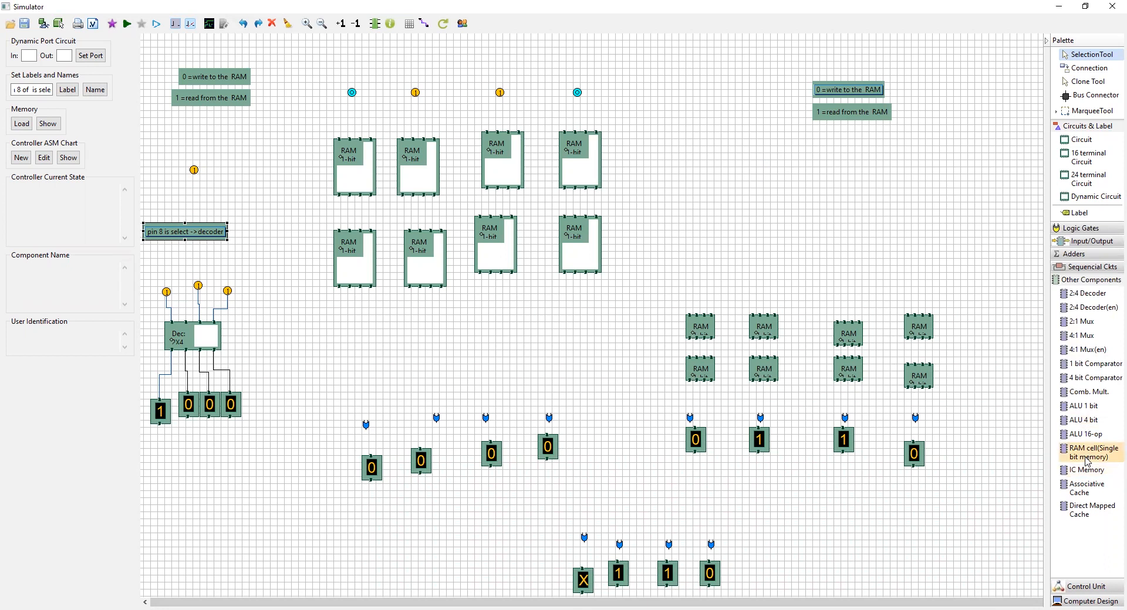
{"action": "mouse_move", "coordinate": [1108, 458]}
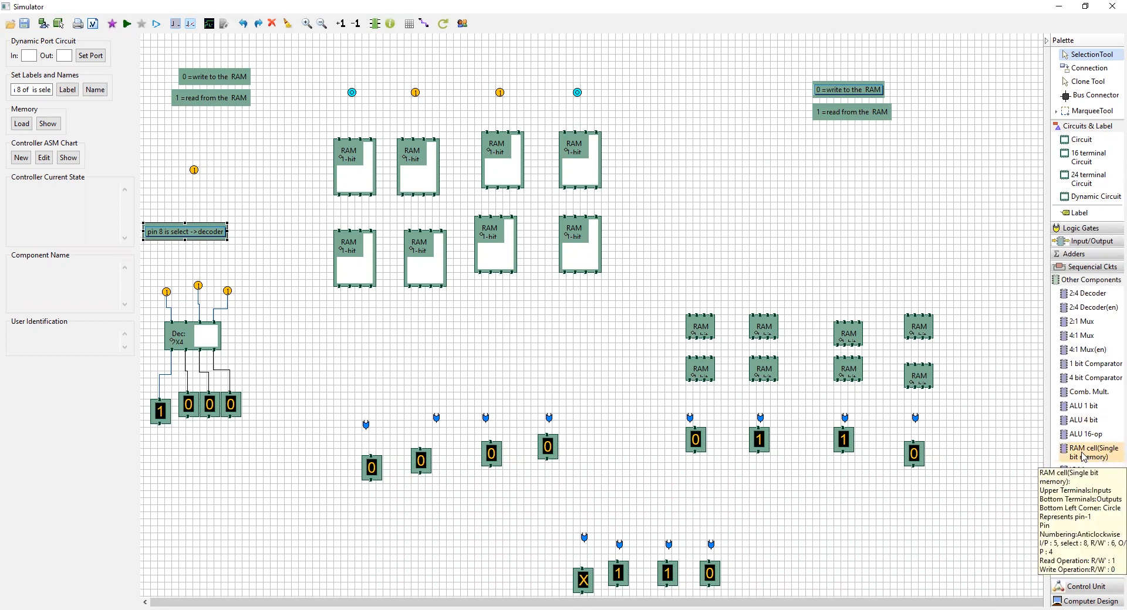
{"action": "left_click", "coordinate": [1083, 457]}
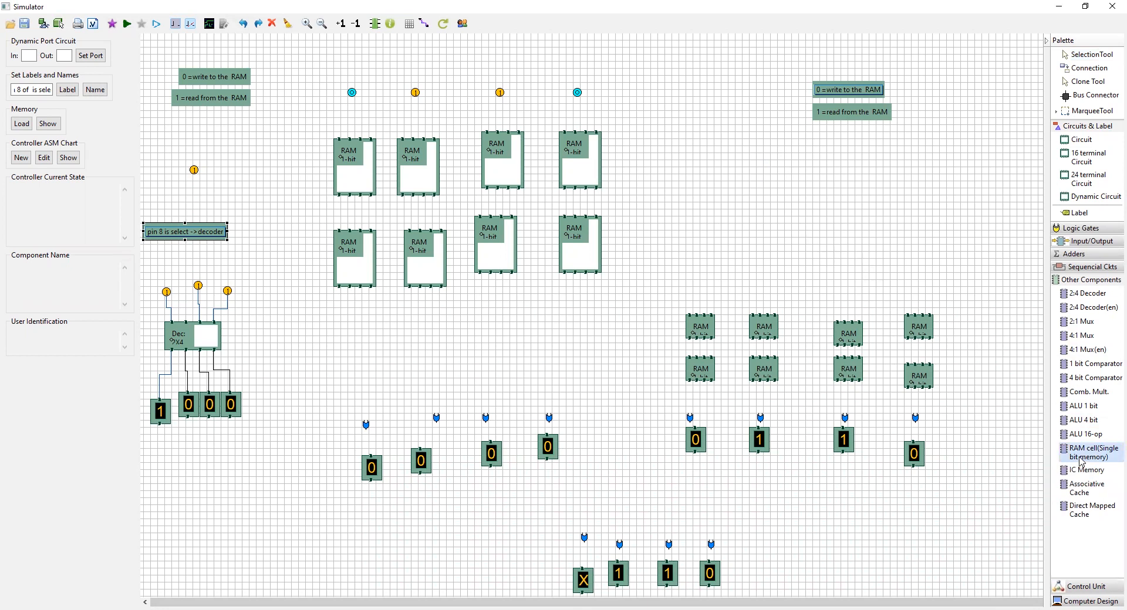
{"action": "left_click", "coordinate": [1090, 55]}
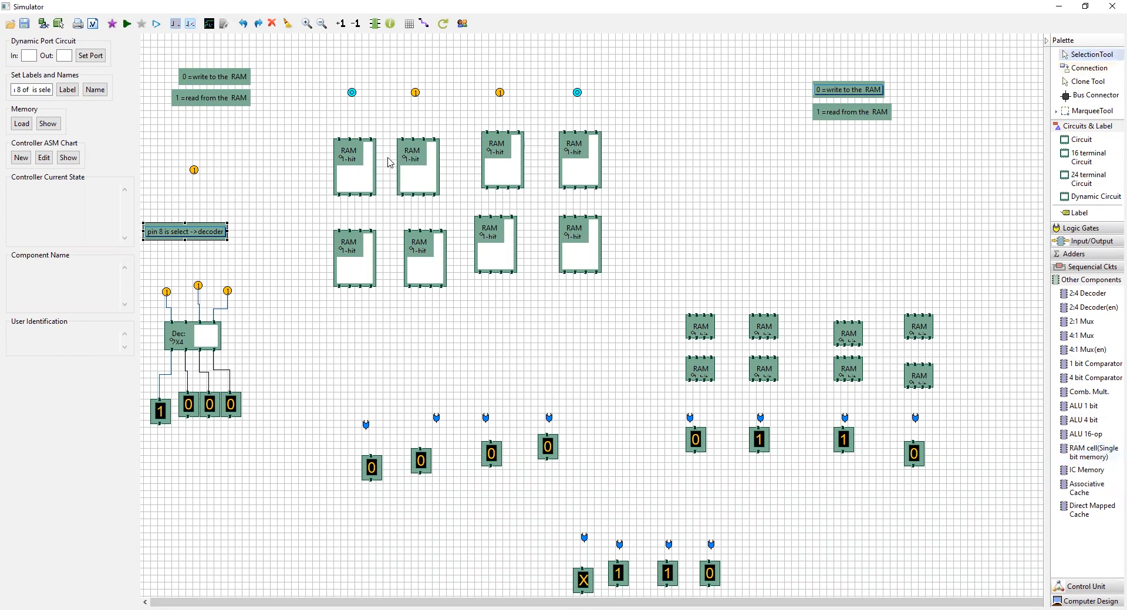
{"action": "left_click", "coordinate": [348, 162]}
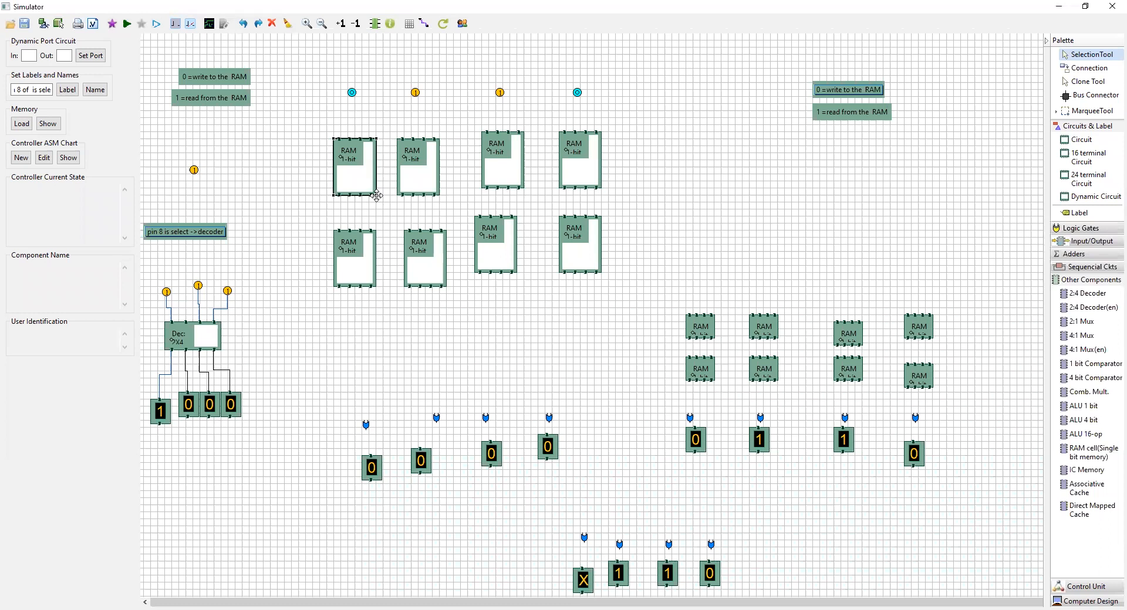
{"action": "left_click", "coordinate": [372, 25]}
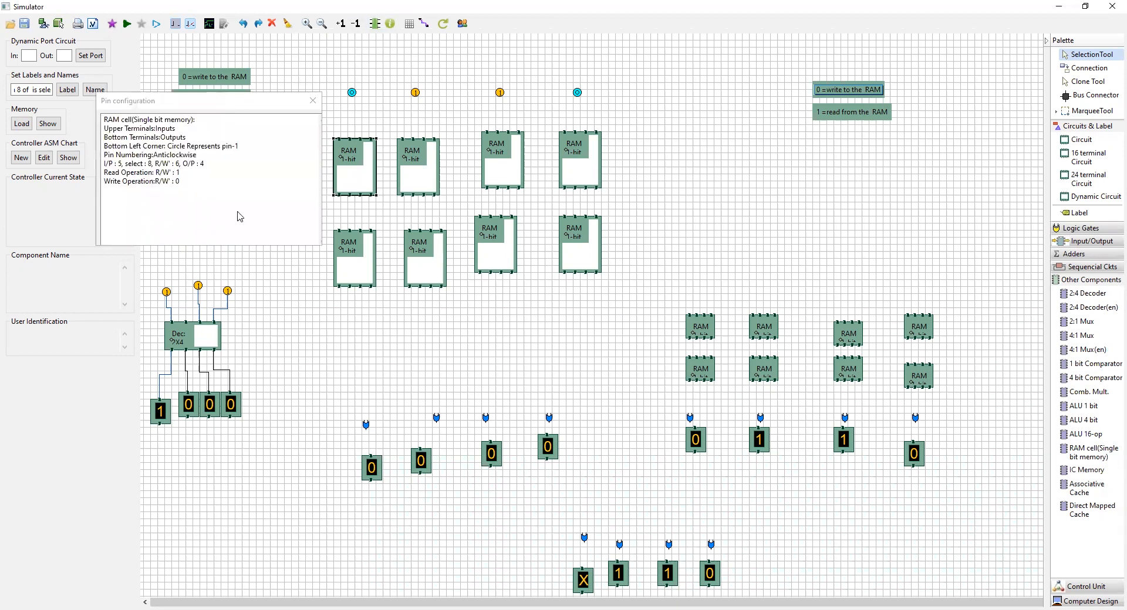
{"action": "left_click_drag", "start_coordinate": [221, 101], "coordinate": [238, 212]}
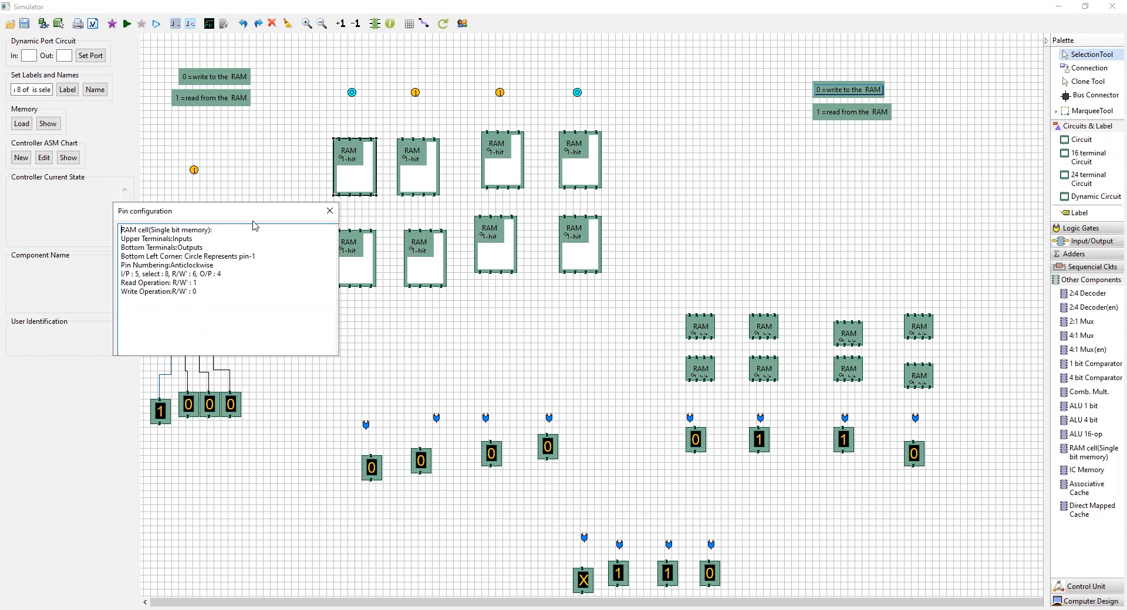
{"action": "left_click_drag", "start_coordinate": [253, 224], "coordinate": [283, 355]}
Change the upper-right "0 =write to the RAM" label to "pin 6 ->0 =write to the RAM".
{"action": "left_click", "coordinate": [840, 90]}
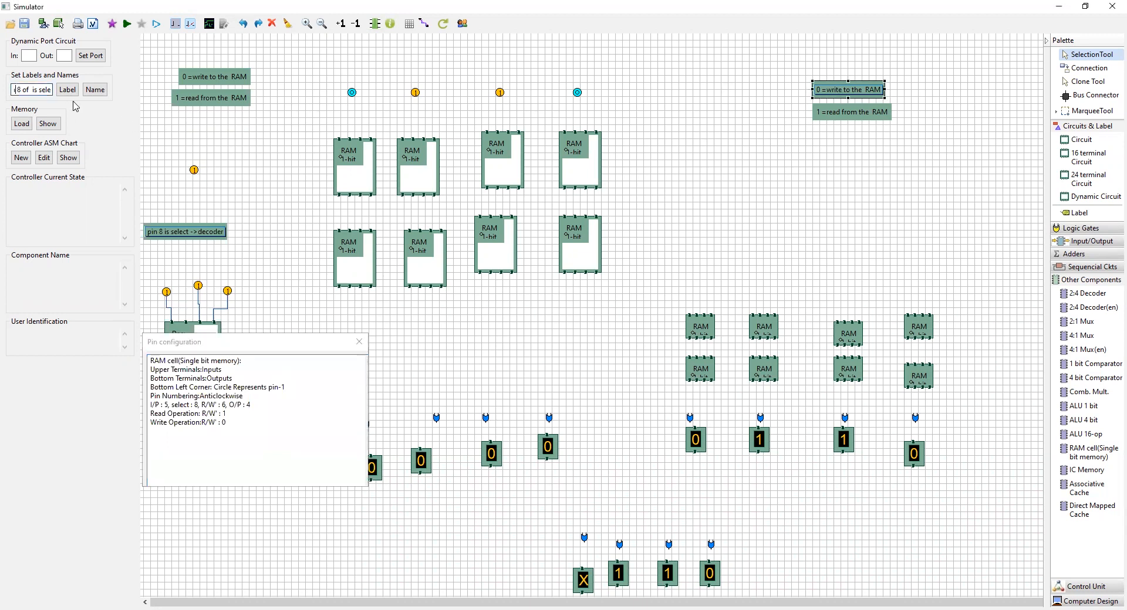
{"action": "key", "text": "Home"}
{"action": "double_click", "coordinate": [825, 91]}
{"action": "key", "text": "ctrl+c"}
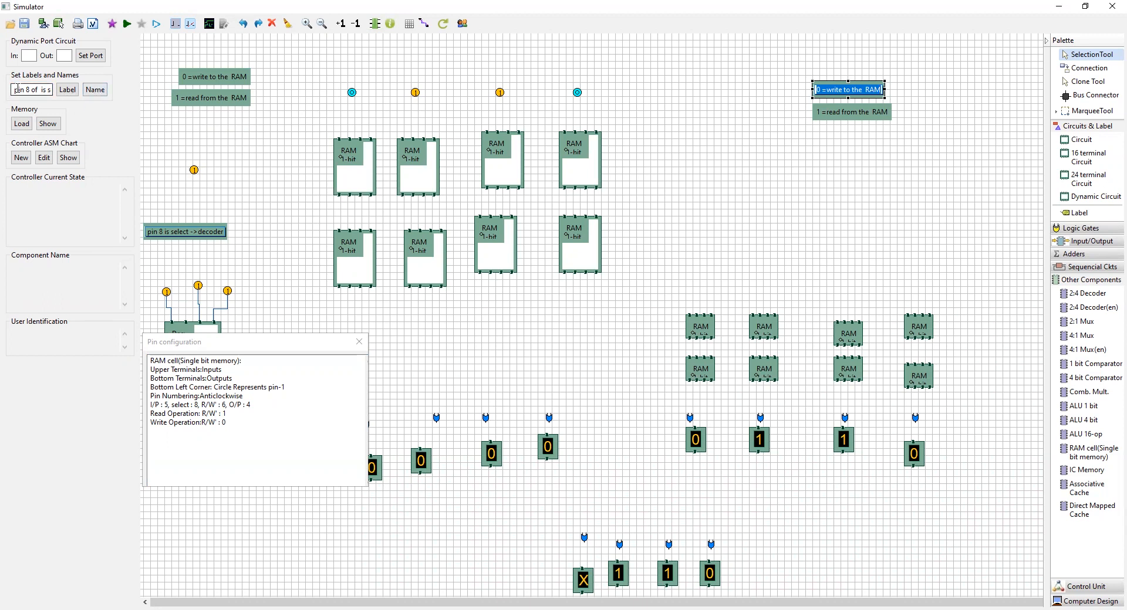
{"action": "left_click_drag", "start_coordinate": [18, 89], "coordinate": [94, 101]}
{"action": "key", "text": "ctrl+v"}
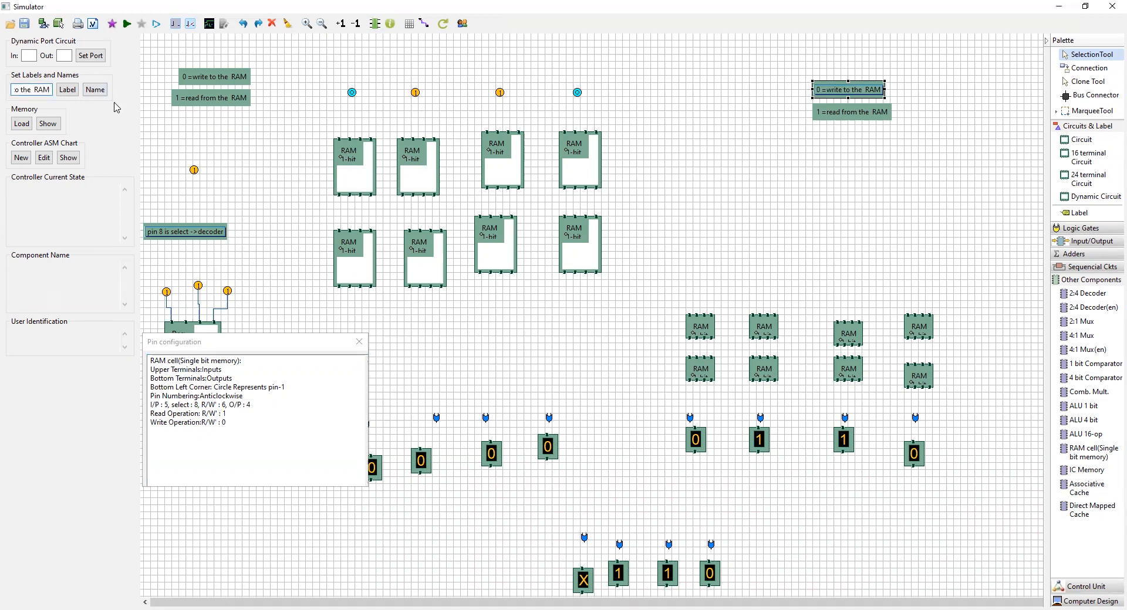
{"action": "key", "text": "Home"}
{"action": "type", "text": "pin 6 ->"}
{"action": "left_click", "coordinate": [68, 89]}
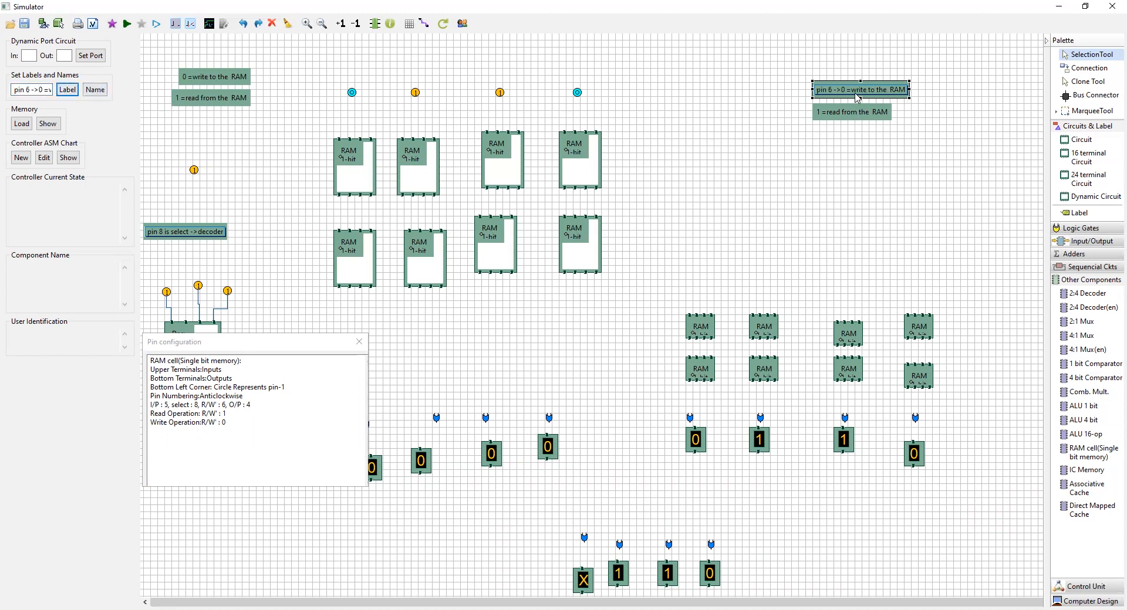
Change the upper-right "1 =read from the RAM" label to "pin 6 ->1 =read from the RAM".
{"action": "left_click", "coordinate": [830, 117]}
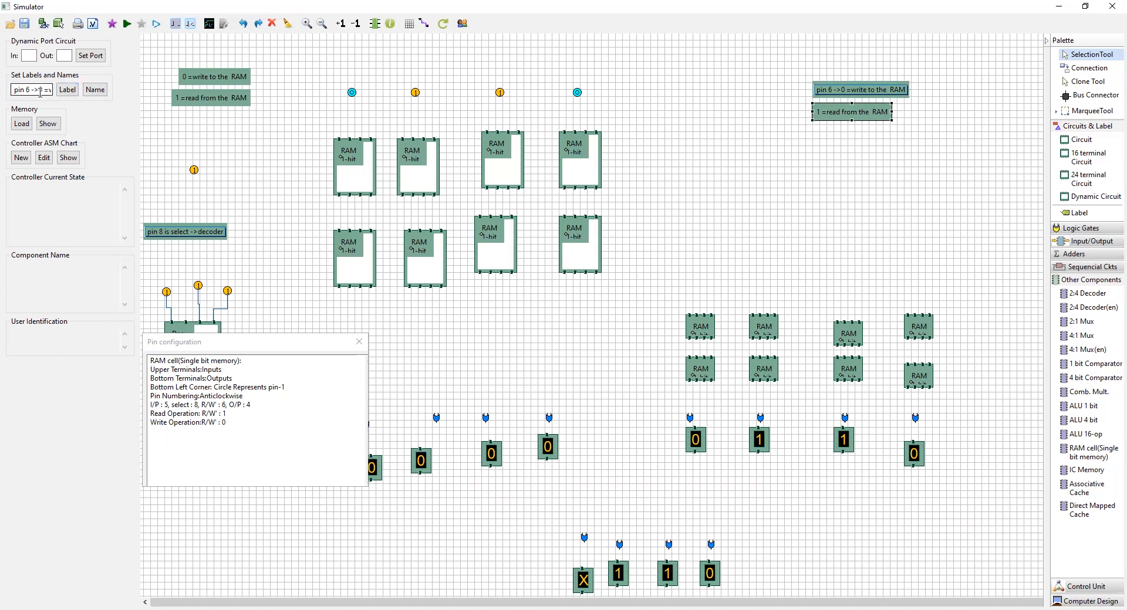
{"action": "double_click", "coordinate": [835, 111]}
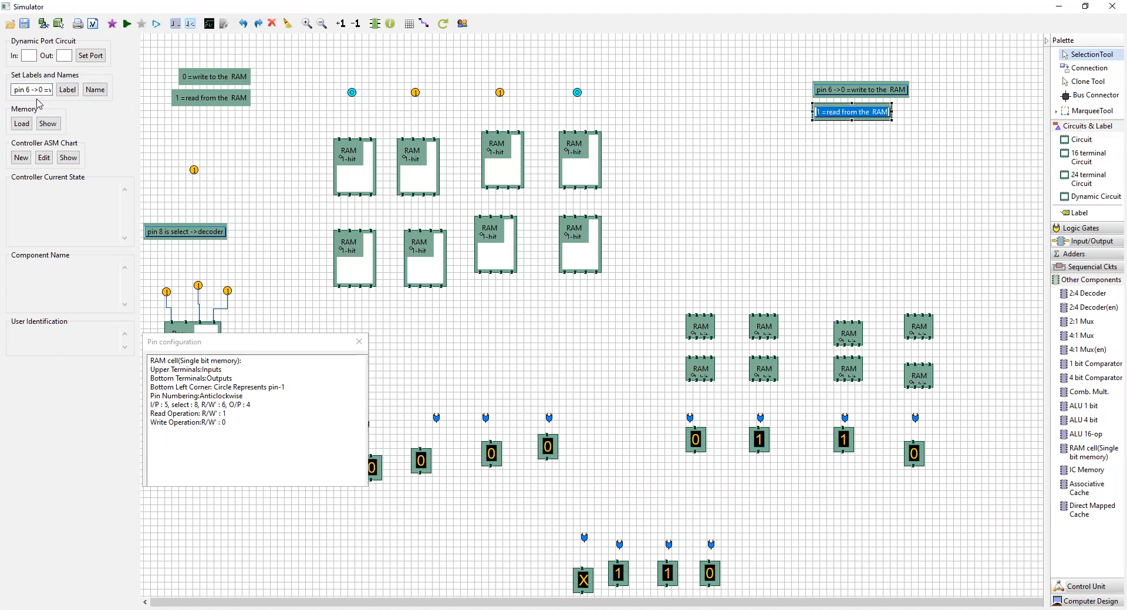
{"action": "left_click_drag", "start_coordinate": [38, 89], "coordinate": [60, 92]}
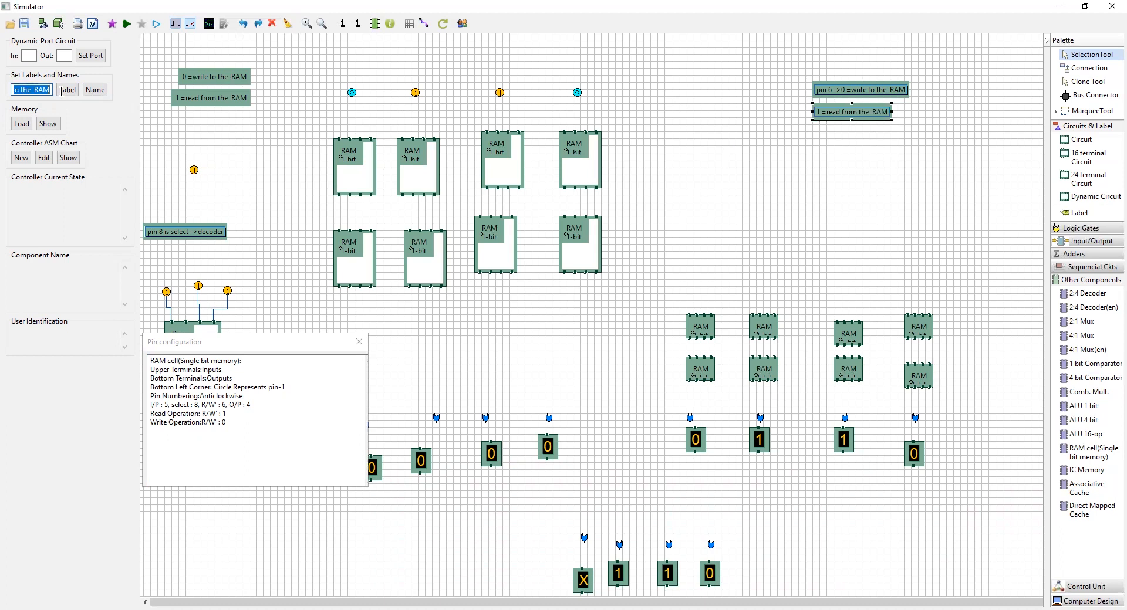
{"action": "key", "text": "ctrl+v"}
{"action": "left_click", "coordinate": [67, 89]}
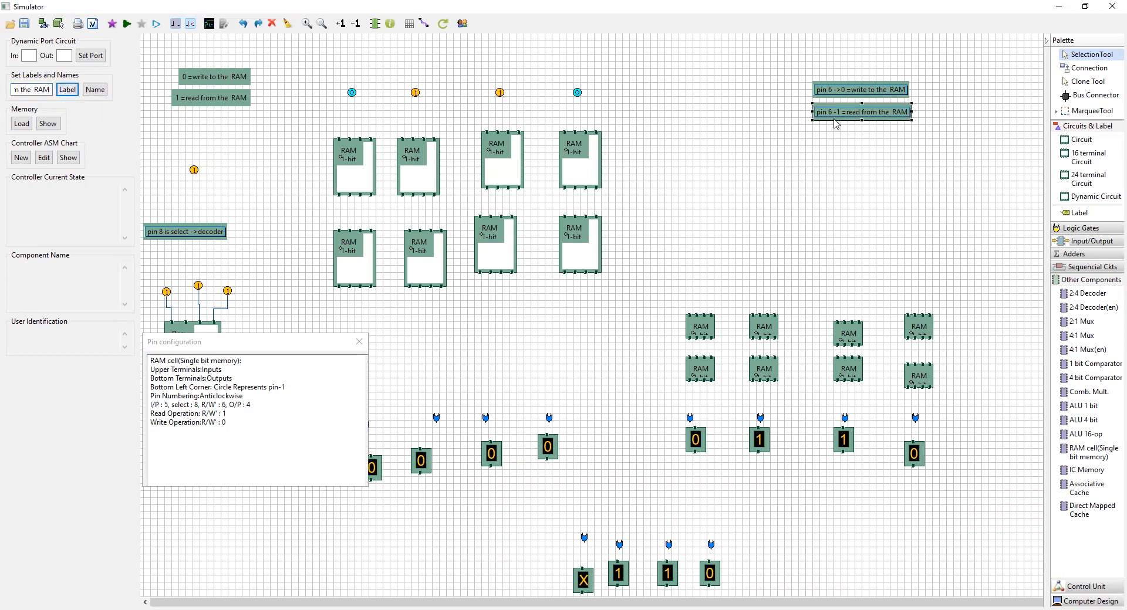
{"action": "left_click", "coordinate": [35, 89]}
{"action": "key", "text": "Home"}
{"action": "left_click", "coordinate": [66, 88]}
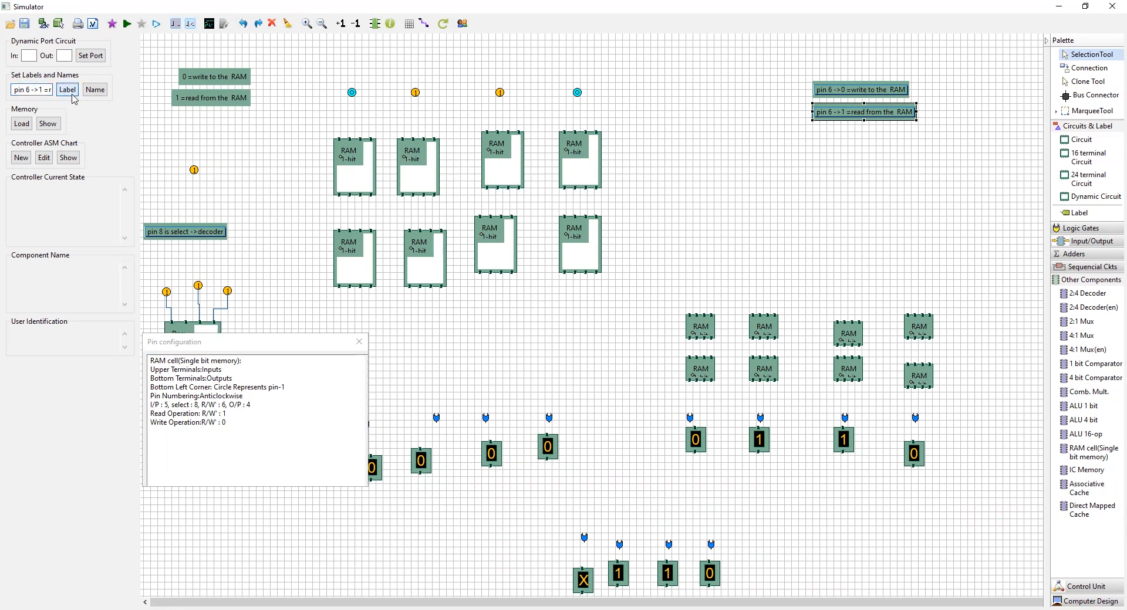
Add a label reading "pin 8 is select" and align it directly below the two pin 6 labels.
{"action": "left_click", "coordinate": [751, 154]}
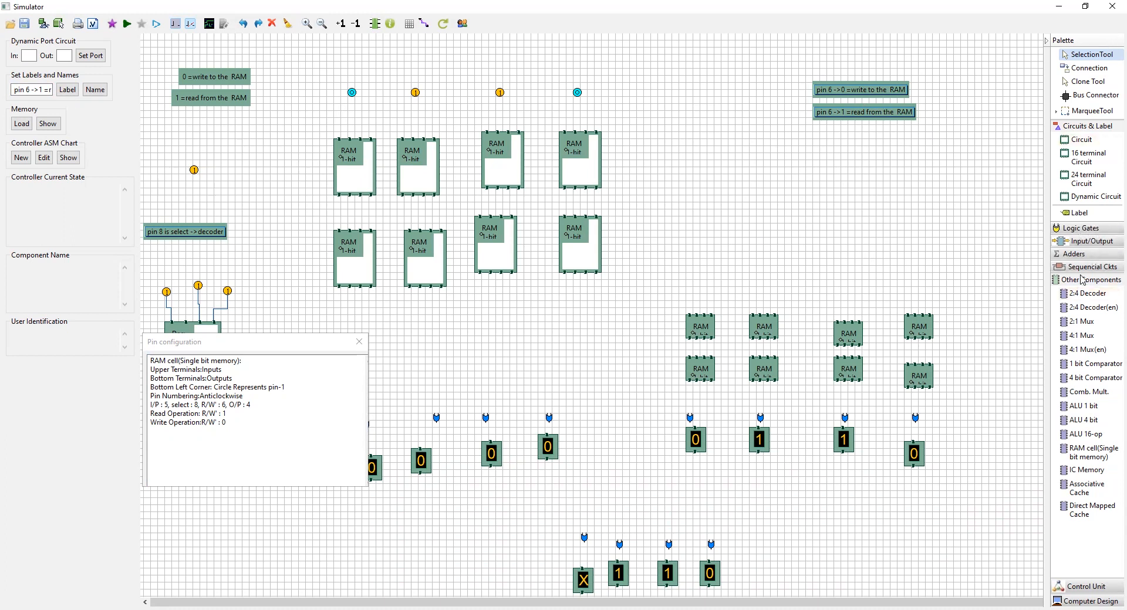
{"action": "left_click", "coordinate": [1079, 229]}
{"action": "left_click", "coordinate": [1080, 227]}
{"action": "left_click", "coordinate": [1080, 212]}
{"action": "left_click", "coordinate": [851, 157]}
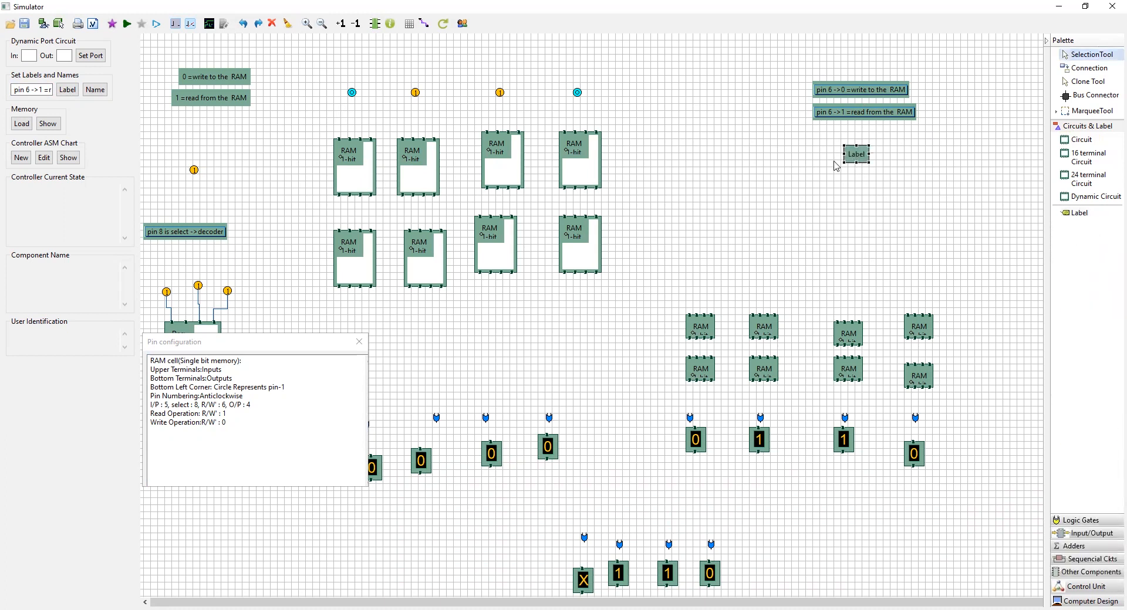
{"action": "left_click", "coordinate": [15, 90]}
{"action": "key", "text": "ctrl+a"}
{"action": "type", "text": "p"}
{"action": "type", "text": "in 8 is select"}
{"action": "left_click", "coordinate": [68, 92]}
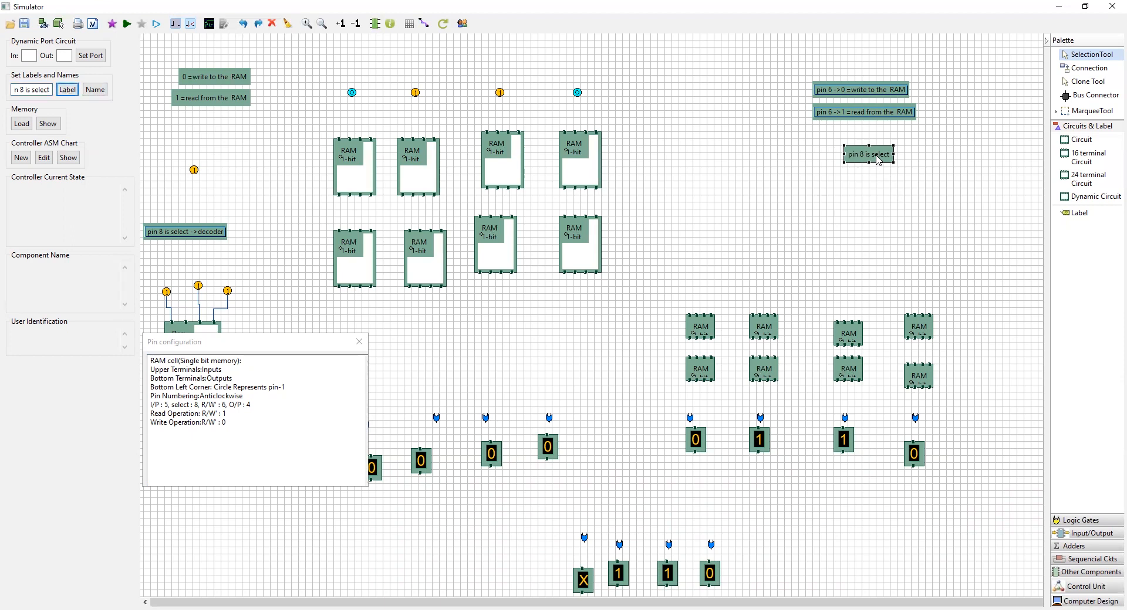
{"action": "left_click_drag", "start_coordinate": [876, 160], "coordinate": [849, 141]}
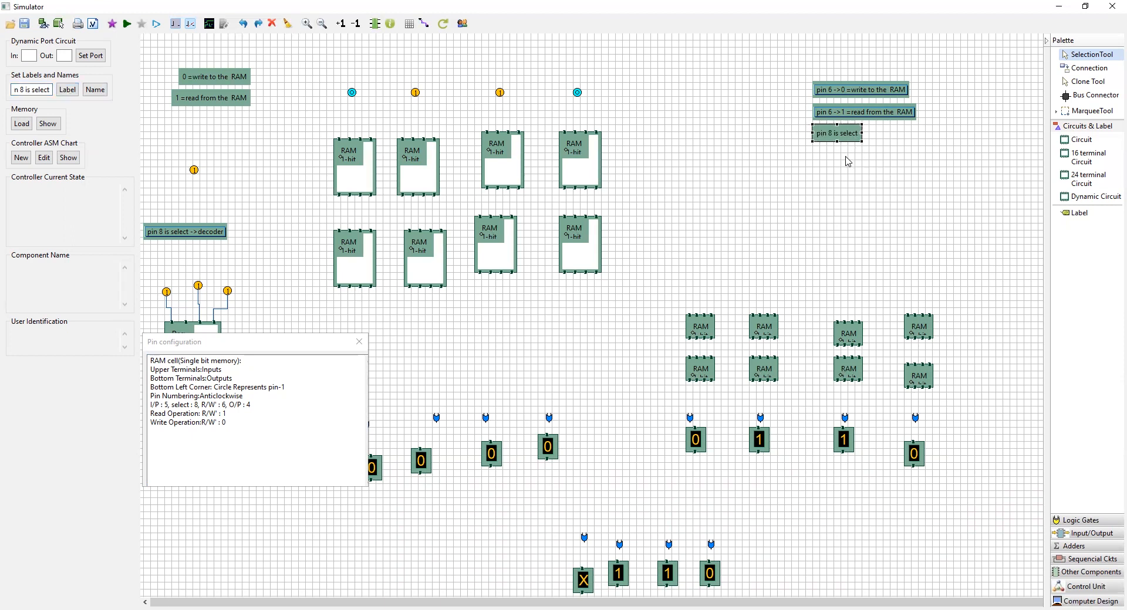
Clone the "pin 8 is select" label twice below itself and relabel the first copy "pin 4 is output".
{"action": "left_click", "coordinate": [1088, 81]}
{"action": "left_click_drag", "start_coordinate": [845, 141], "coordinate": [849, 176]}
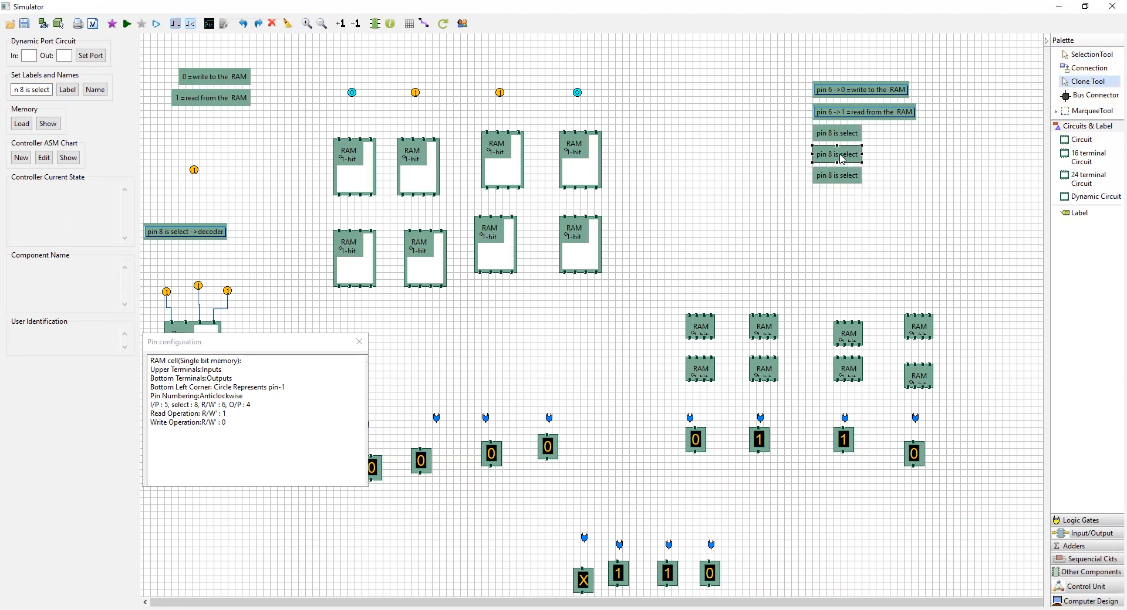
{"action": "left_click", "coordinate": [1071, 56]}
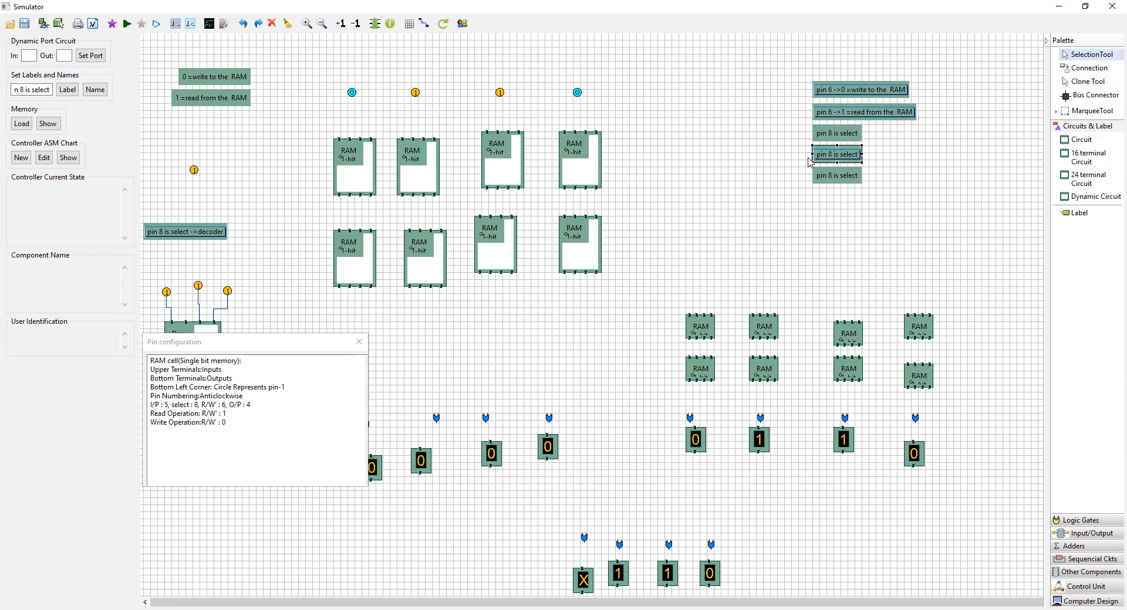
{"action": "left_click_drag", "start_coordinate": [20, 91], "coordinate": [50, 94]}
{"action": "type", "text": "4 is output"}
{"action": "left_click", "coordinate": [67, 89]}
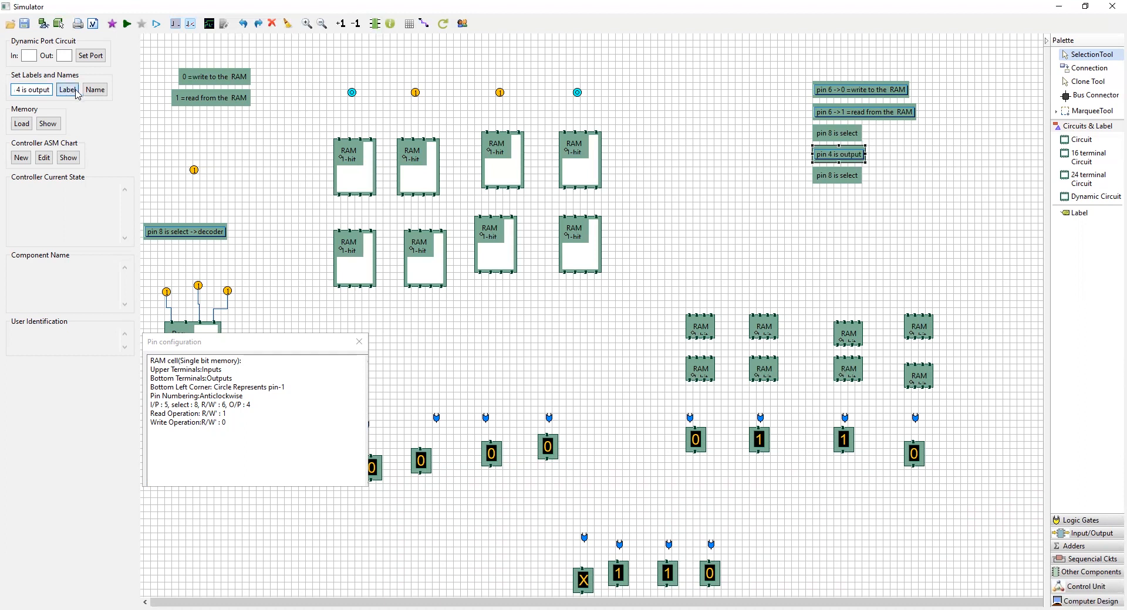
Relabel the lowest copy "pin 5 is input" and close the pin configuration window.
{"action": "left_click", "coordinate": [850, 174]}
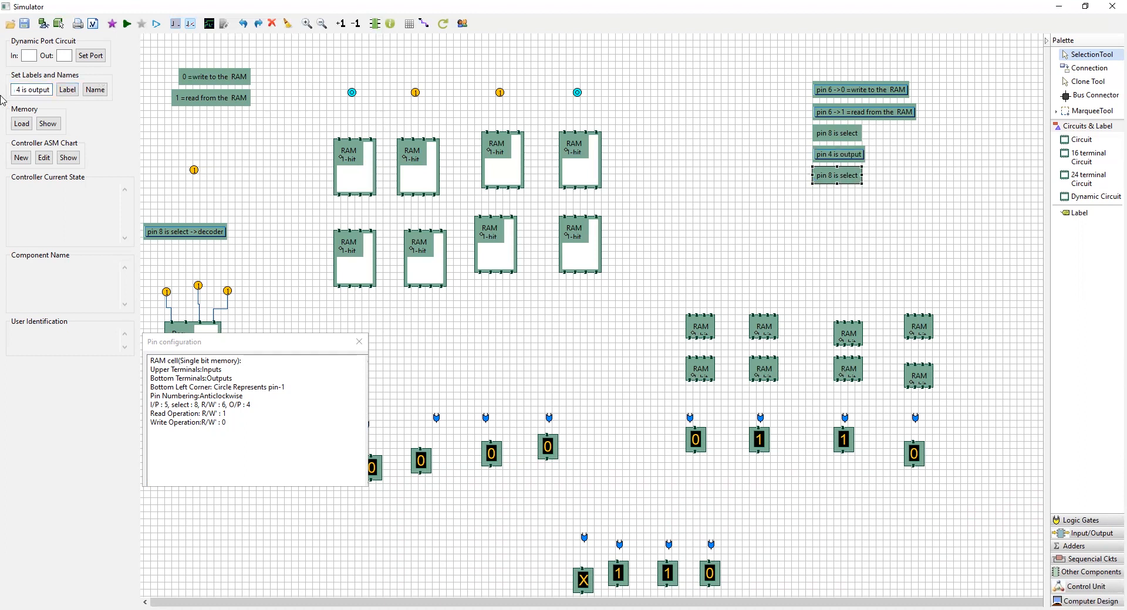
{"action": "left_click_drag", "start_coordinate": [17, 90], "coordinate": [52, 89]}
{"action": "type", "text": "5 is input"}
{"action": "left_click", "coordinate": [68, 89]}
{"action": "left_click", "coordinate": [358, 341]}
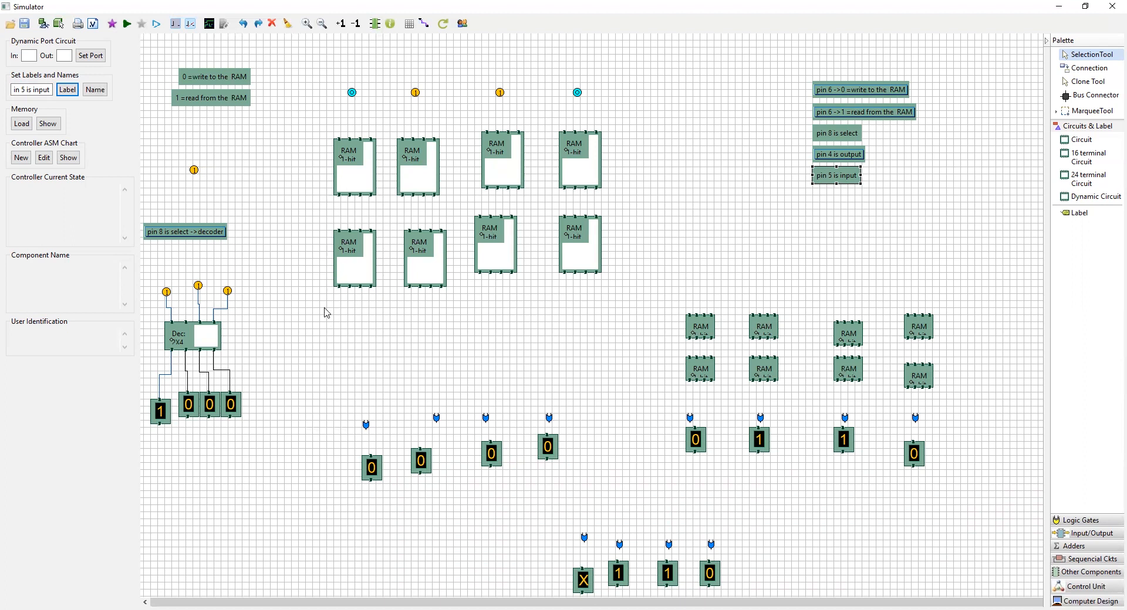
Move the decoder's four output displays into a column between the decoder and the RAM cells.
{"action": "left_click", "coordinate": [238, 411]}
{"action": "left_click_drag", "start_coordinate": [231, 405], "coordinate": [266, 342]}
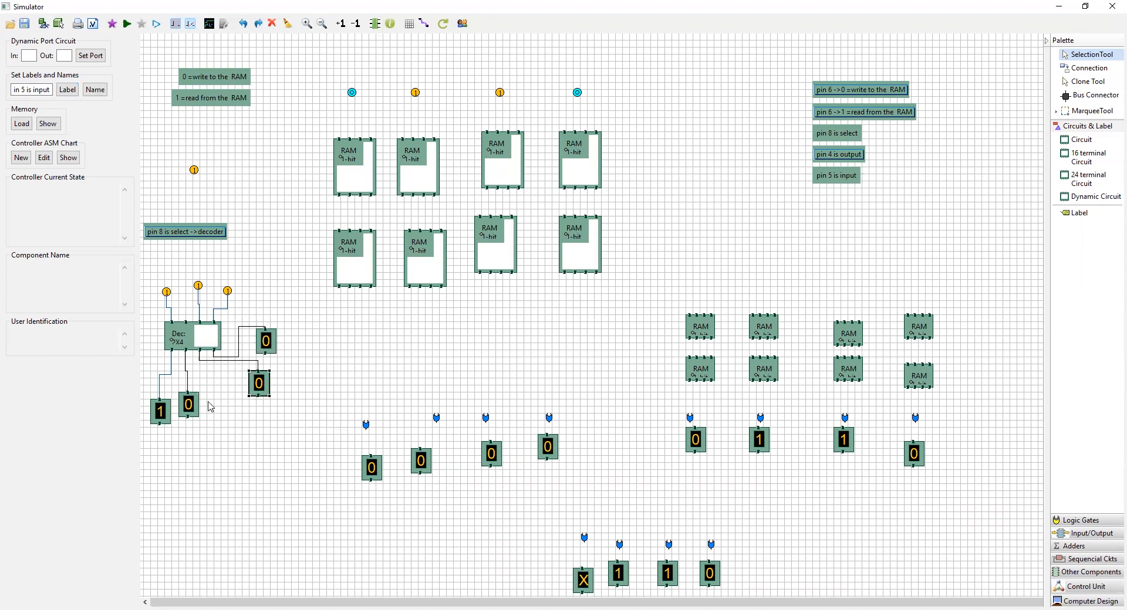
{"action": "left_click_drag", "start_coordinate": [202, 405], "coordinate": [250, 384]}
{"action": "left_click_drag", "start_coordinate": [191, 407], "coordinate": [255, 414]}
{"action": "left_click_drag", "start_coordinate": [154, 418], "coordinate": [253, 446]}
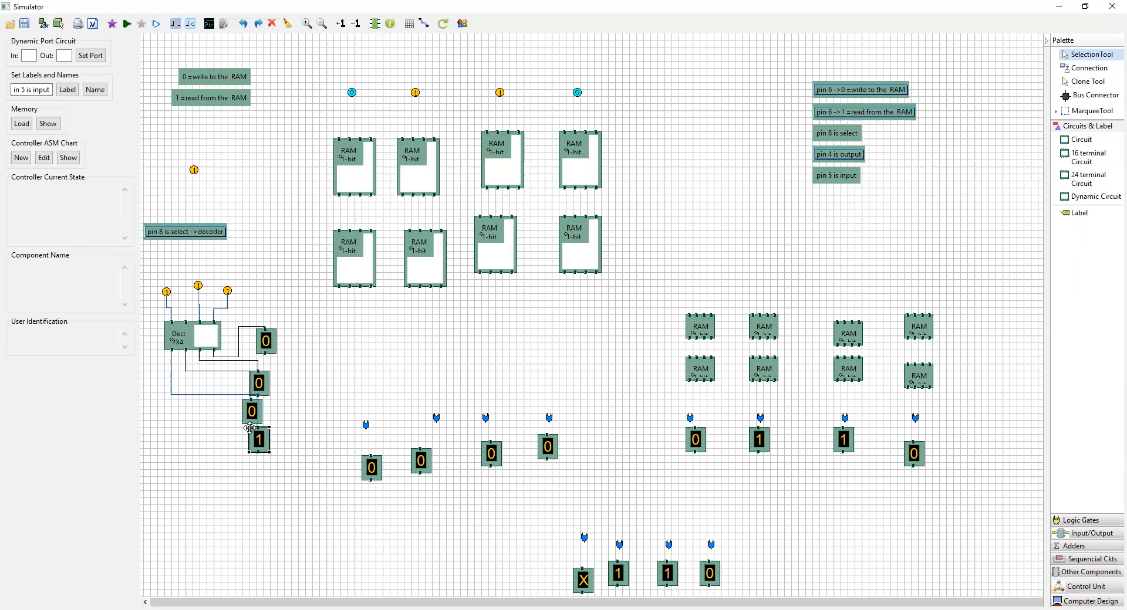
{"action": "left_click_drag", "start_coordinate": [265, 341], "coordinate": [281, 202]}
{"action": "left_click_drag", "start_coordinate": [261, 385], "coordinate": [276, 253]}
{"action": "left_click_drag", "start_coordinate": [261, 410], "coordinate": [286, 336]}
{"action": "left_click_drag", "start_coordinate": [266, 449], "coordinate": [292, 368]}
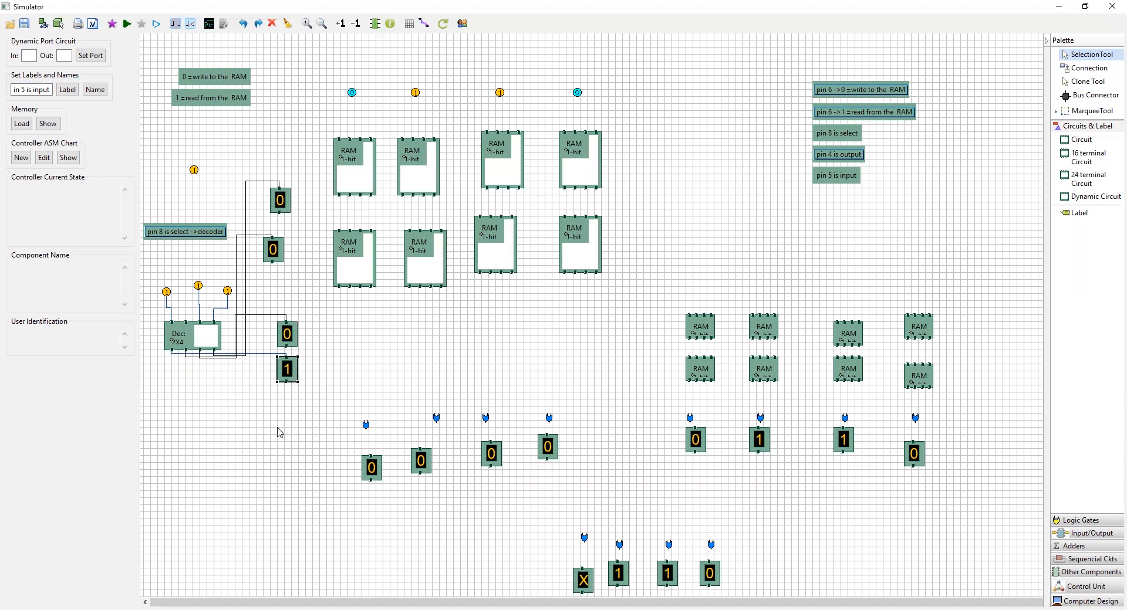
Simulate the decoder with its second and third inputs both at 0, and with only the third input at 1.
{"action": "left_click", "coordinate": [192, 344]}
{"action": "left_click", "coordinate": [167, 293]}
{"action": "left_click", "coordinate": [199, 286]}
{"action": "left_click", "coordinate": [228, 291]}
{"action": "left_click", "coordinate": [126, 24]}
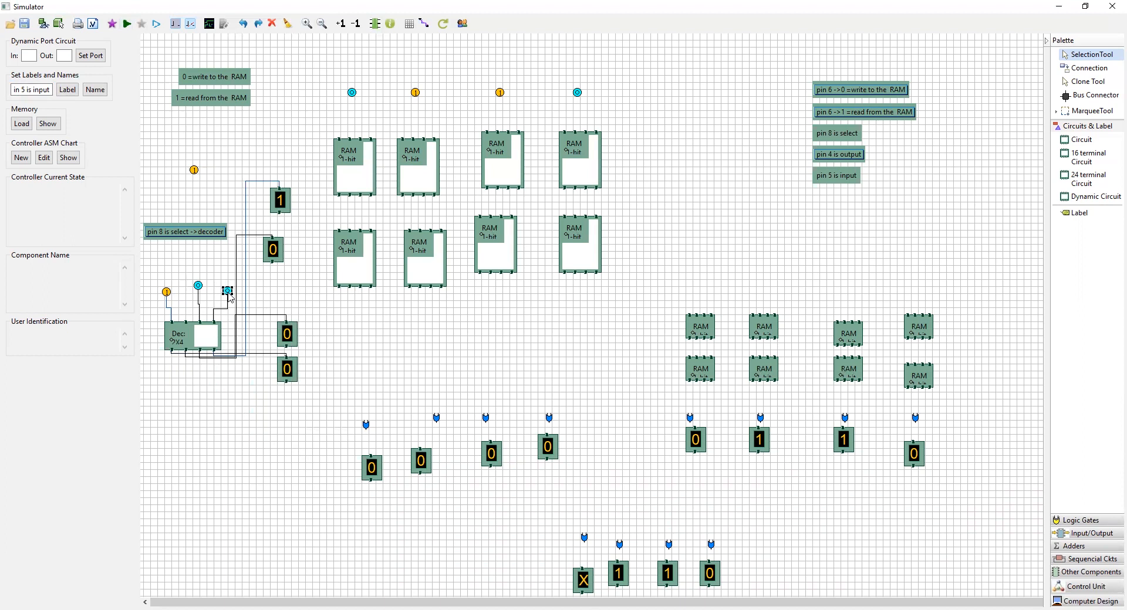
{"action": "left_click", "coordinate": [127, 25]}
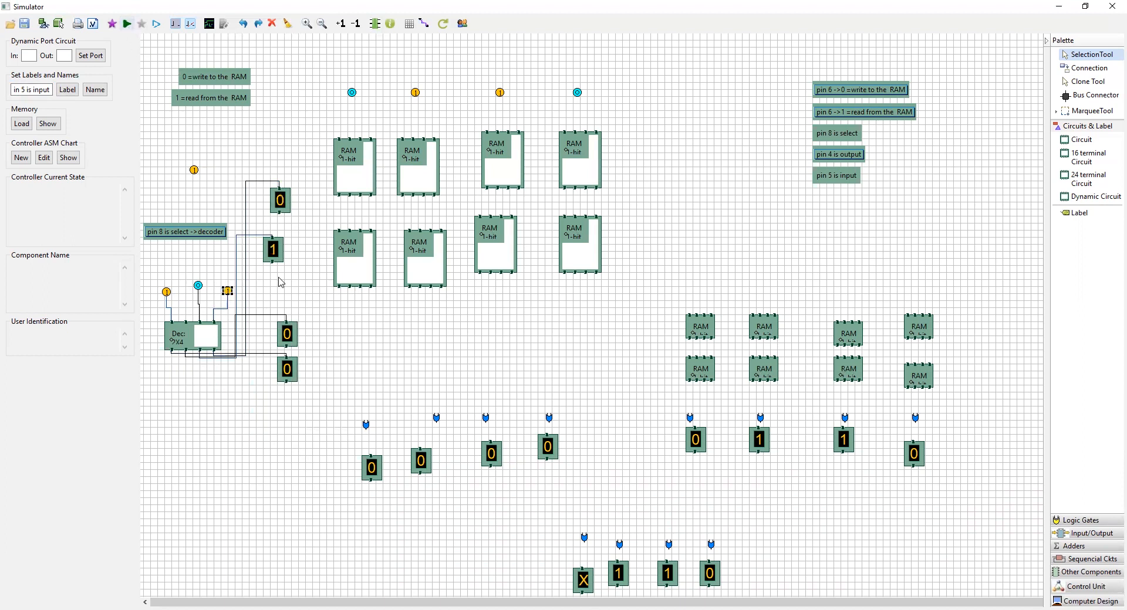
Simulate the decoder with its second input at 1 and third at 0, and with both inputs at 1.
{"action": "left_click", "coordinate": [199, 287]}
{"action": "left_click", "coordinate": [228, 291]}
{"action": "left_click", "coordinate": [127, 25]}
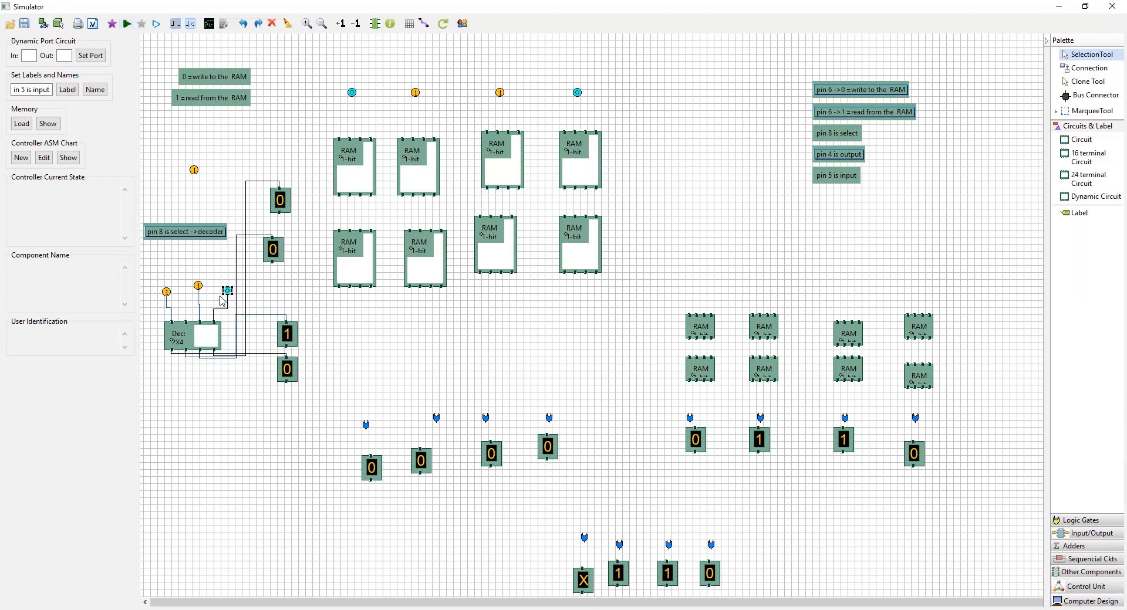
{"action": "left_click", "coordinate": [198, 287]}
{"action": "left_click", "coordinate": [226, 292]}
{"action": "left_click", "coordinate": [198, 287]}
{"action": "left_click", "coordinate": [228, 291]}
{"action": "left_click", "coordinate": [126, 25]}
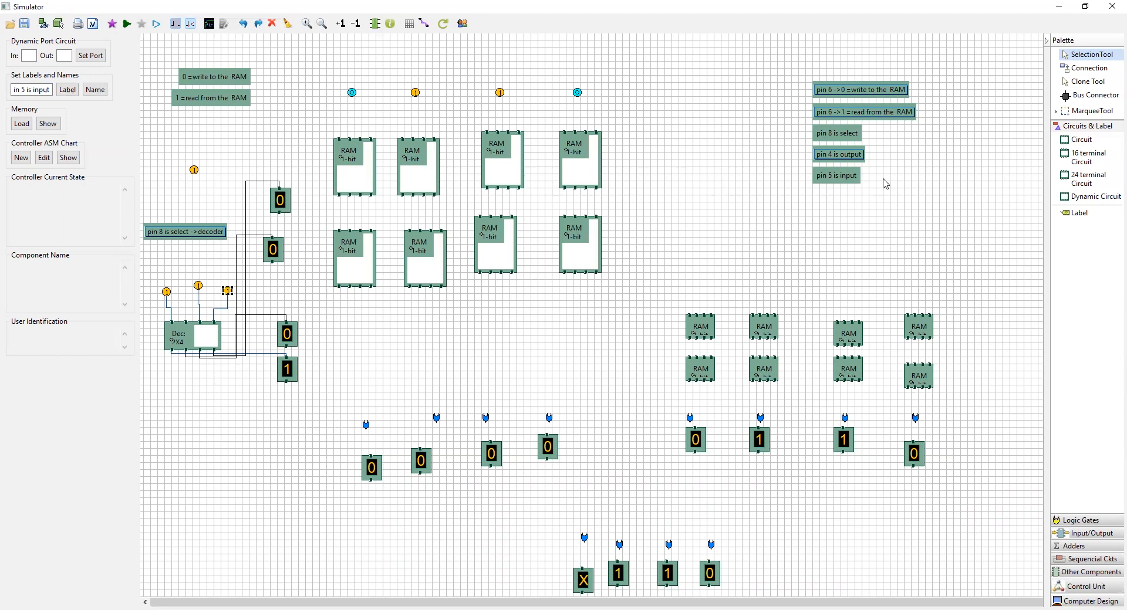
Try to append "=" to the text of the "pin 8 is select" label.
{"action": "double_click", "coordinate": [848, 136]}
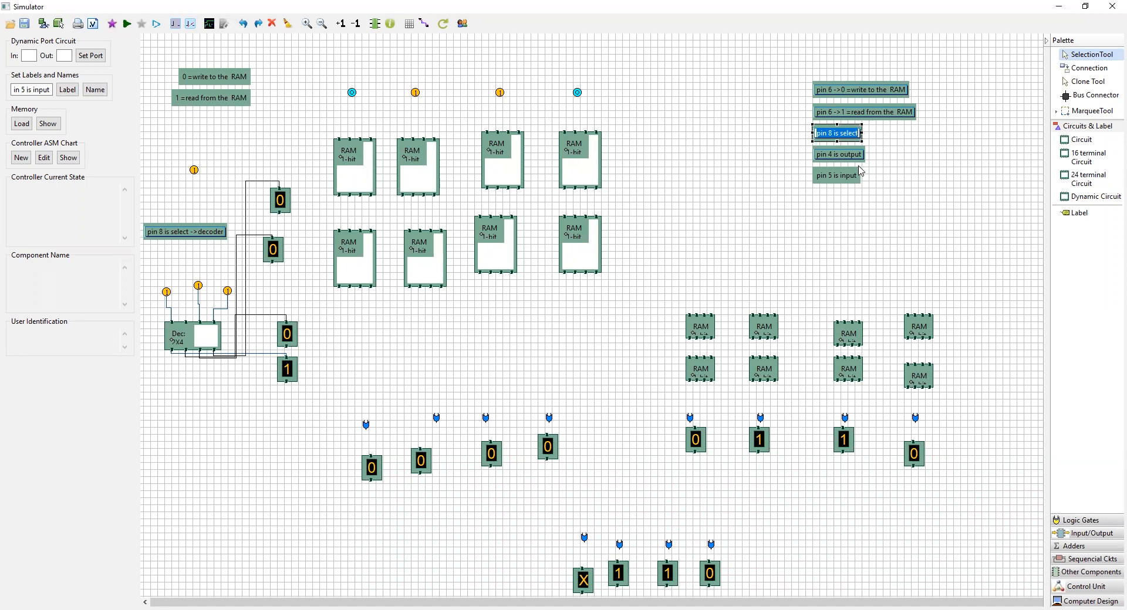
{"action": "key", "text": "Right"}
{"action": "type", "text": "="}
{"action": "left_click", "coordinate": [67, 89]}
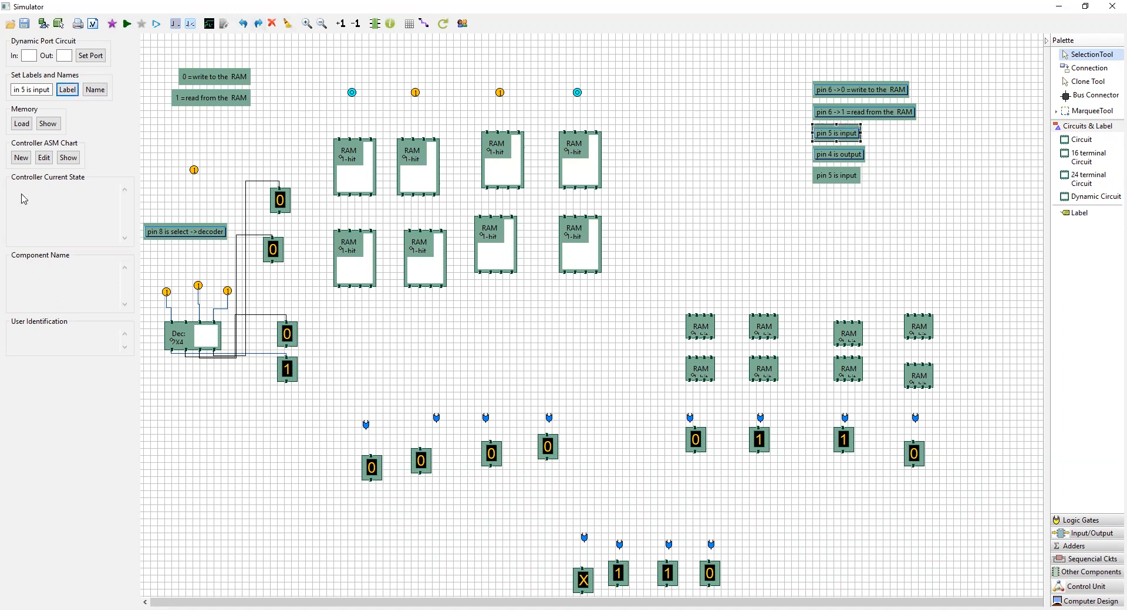
Change the text of the upper of the two "pin 5 is input" labels to "pin 8 selct =1".
{"action": "left_click_drag", "start_coordinate": [14, 89], "coordinate": [68, 91]}
{"action": "type", "text": "p"}
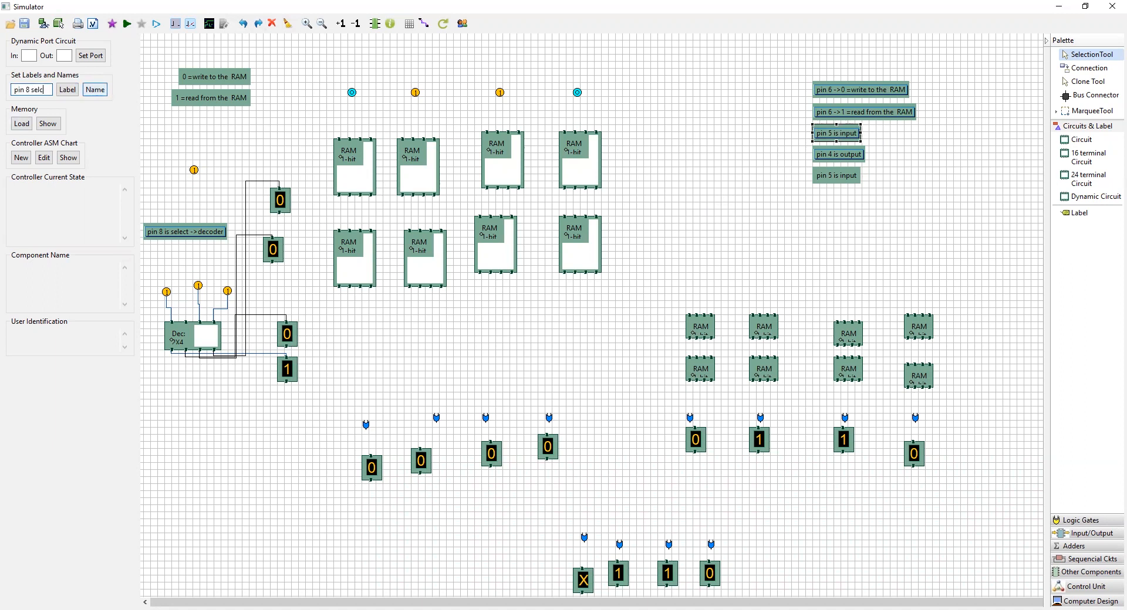
{"action": "type", "text": "in 8 selct =1"}
{"action": "left_click", "coordinate": [68, 90]}
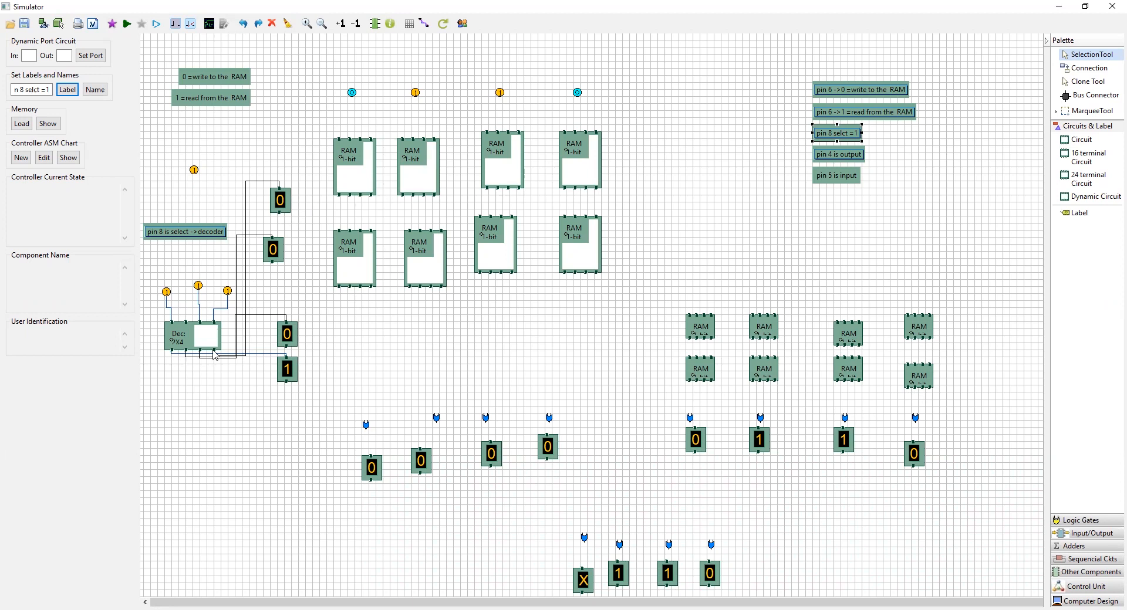
Connect the decoder's rightmost output pin to the select pin (pin 8) of the four RAM cells in the first row.
{"action": "left_click", "coordinate": [1080, 85]}
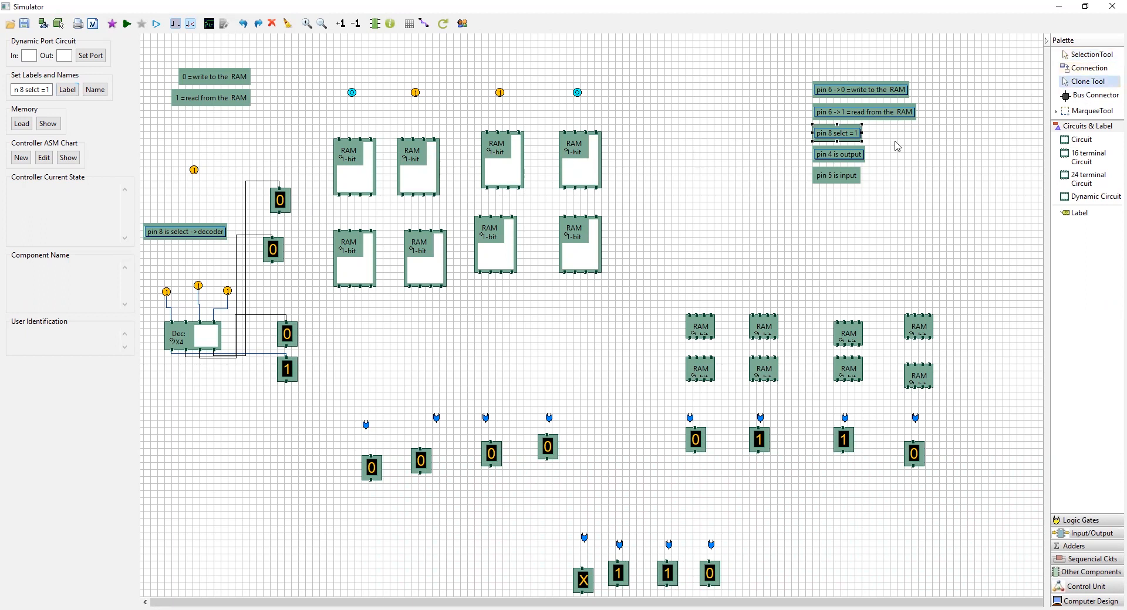
{"action": "left_click", "coordinate": [1085, 68]}
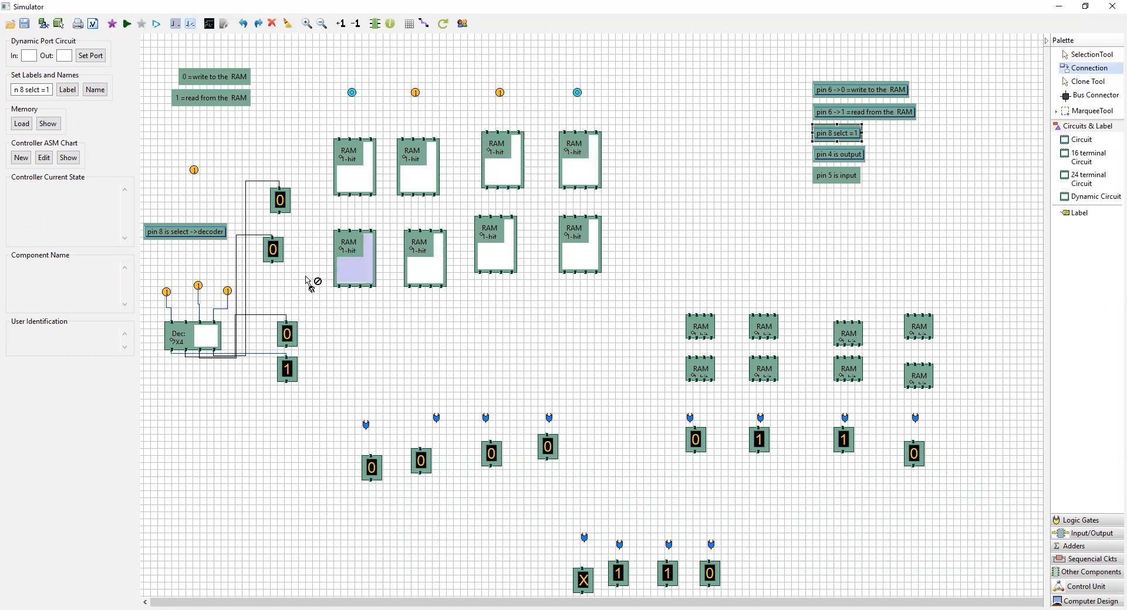
{"action": "left_click_drag", "start_coordinate": [216, 359], "coordinate": [351, 140]}
{"action": "left_click_drag", "start_coordinate": [222, 348], "coordinate": [410, 139]}
{"action": "left_click_drag", "start_coordinate": [218, 357], "coordinate": [487, 134]}
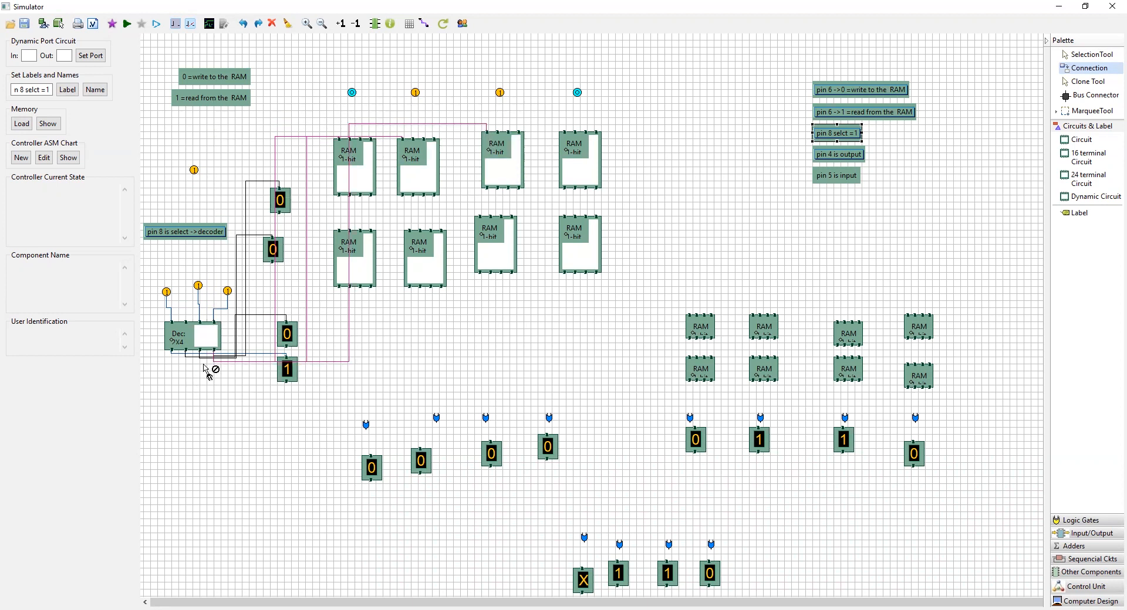
{"action": "left_click_drag", "start_coordinate": [214, 353], "coordinate": [565, 139]}
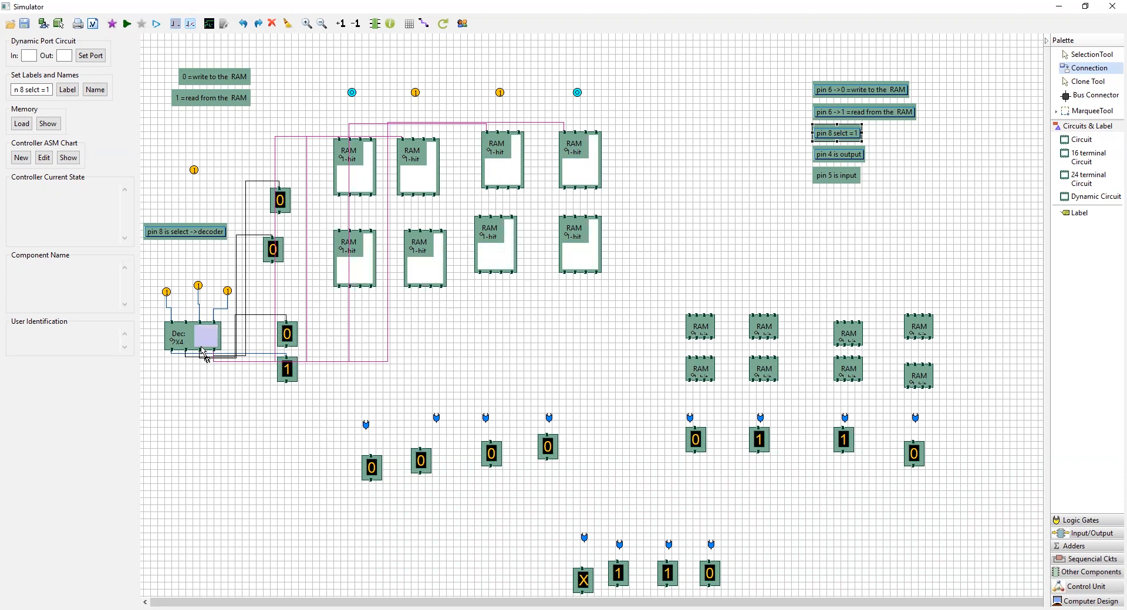
Connect the decoder's second output pin from the right to pin 8 of the four RAM cells in the second row.
{"action": "left_click_drag", "start_coordinate": [201, 354], "coordinate": [337, 239]}
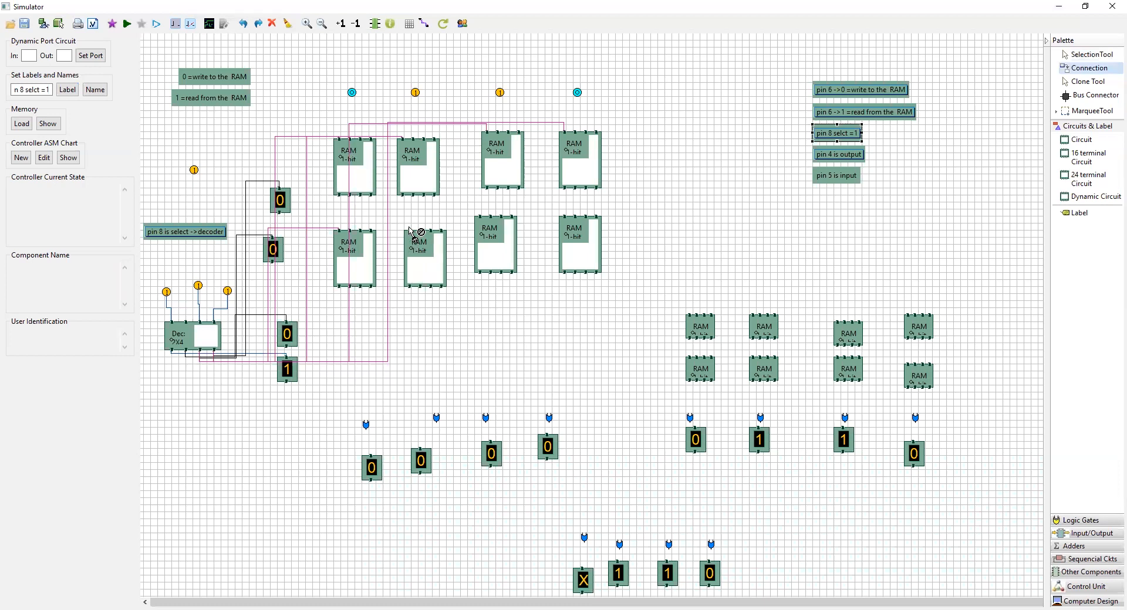
{"action": "left_click_drag", "start_coordinate": [204, 358], "coordinate": [414, 239]}
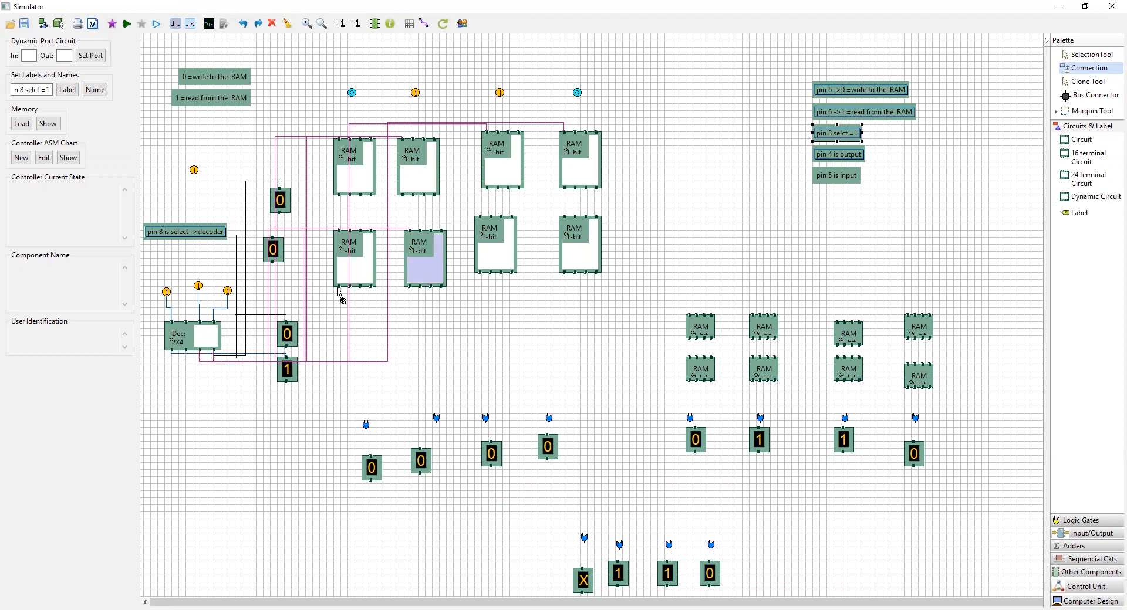
{"action": "left_click_drag", "start_coordinate": [204, 358], "coordinate": [479, 230]}
{"action": "mouse_move", "coordinate": [202, 355]}
{"action": "left_mouse_down"}
{"action": "mouse_move", "coordinate": [262, 322]}
{"action": "mouse_move", "coordinate": [578, 215]}
{"action": "mouse_move", "coordinate": [564, 221]}
{"action": "left_mouse_up"}
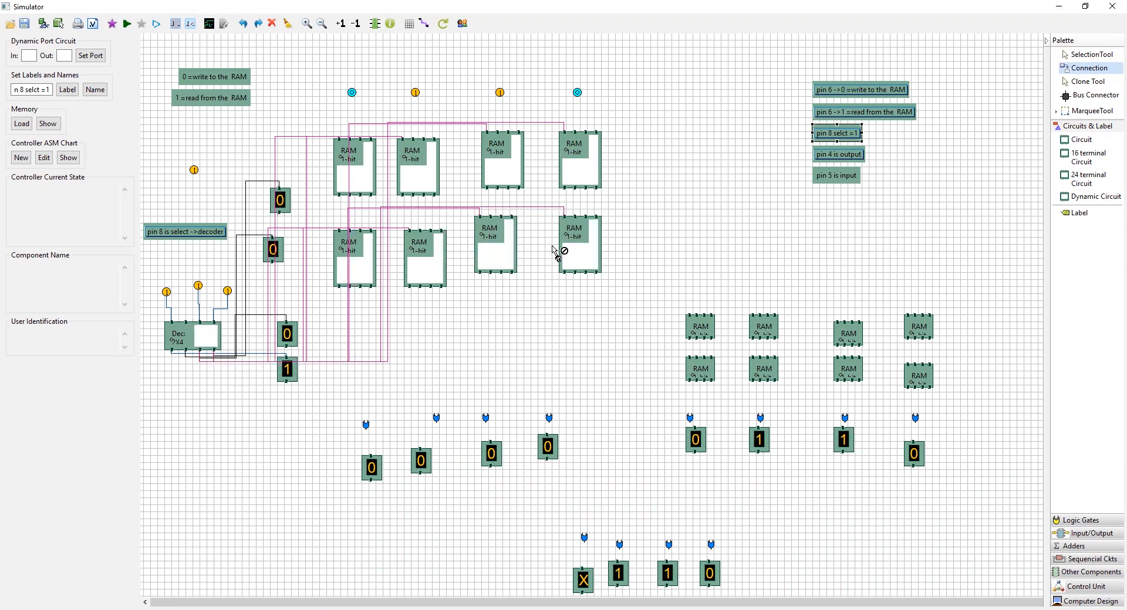
Connect the decoder's third output pin from the right to pin 8 of the four RAM cells in the third row.
{"action": "mouse_move", "coordinate": [188, 357]}
{"action": "left_mouse_down"}
{"action": "mouse_move", "coordinate": [528, 358]}
{"action": "mouse_move", "coordinate": [725, 311]}
{"action": "mouse_move", "coordinate": [691, 319]}
{"action": "left_mouse_up"}
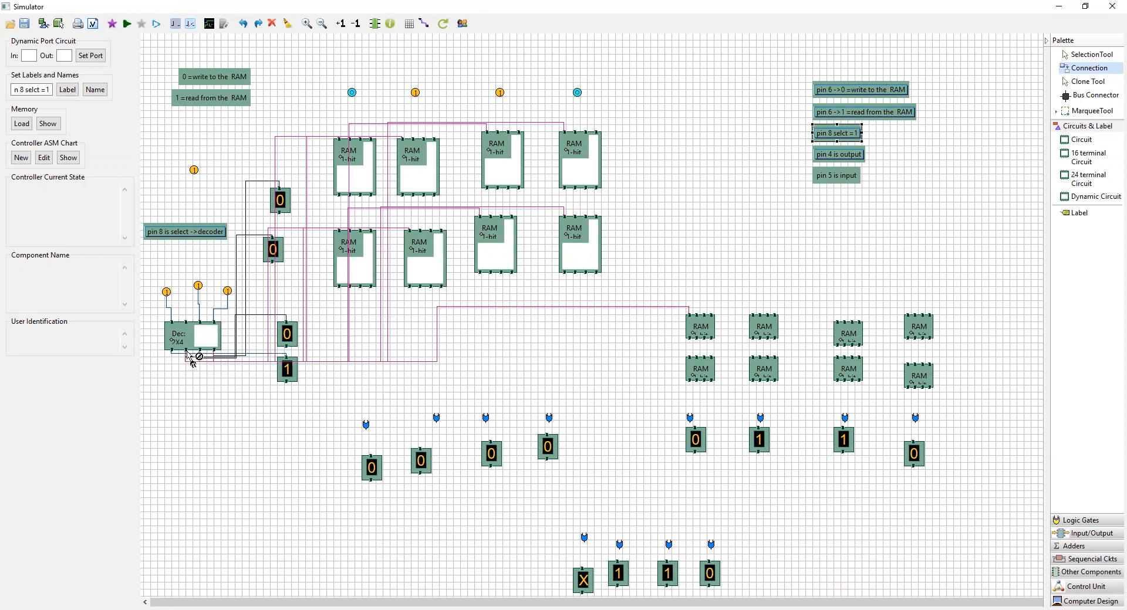
{"action": "mouse_move", "coordinate": [189, 357]}
{"action": "left_mouse_down"}
{"action": "mouse_move", "coordinate": [760, 338]}
{"action": "mouse_move", "coordinate": [753, 320]}
{"action": "left_mouse_up"}
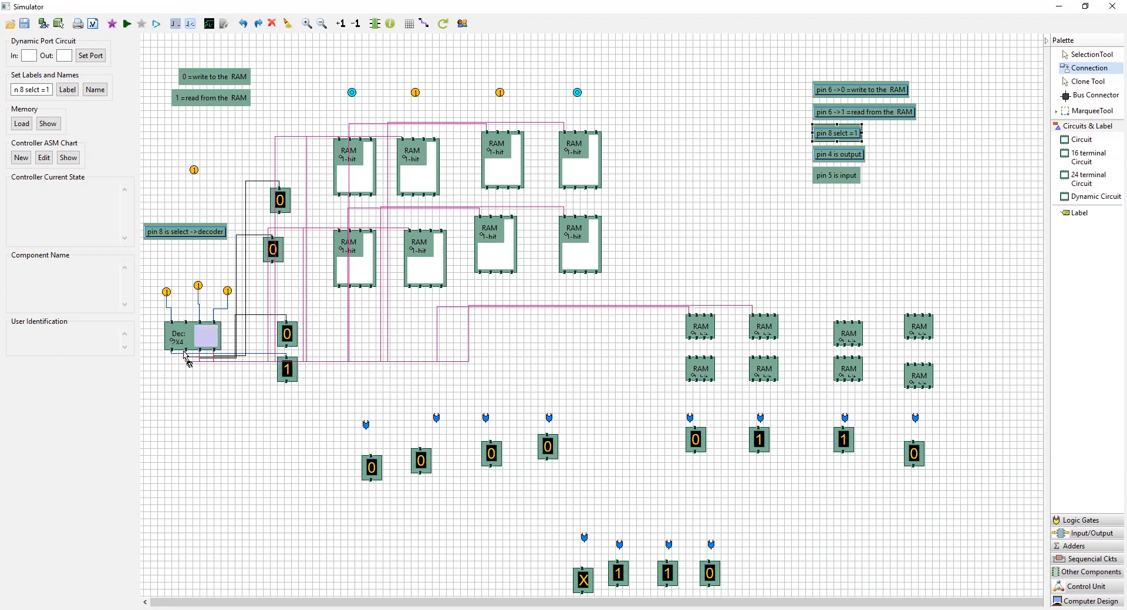
{"action": "left_click_drag", "start_coordinate": [199, 365], "coordinate": [845, 328]}
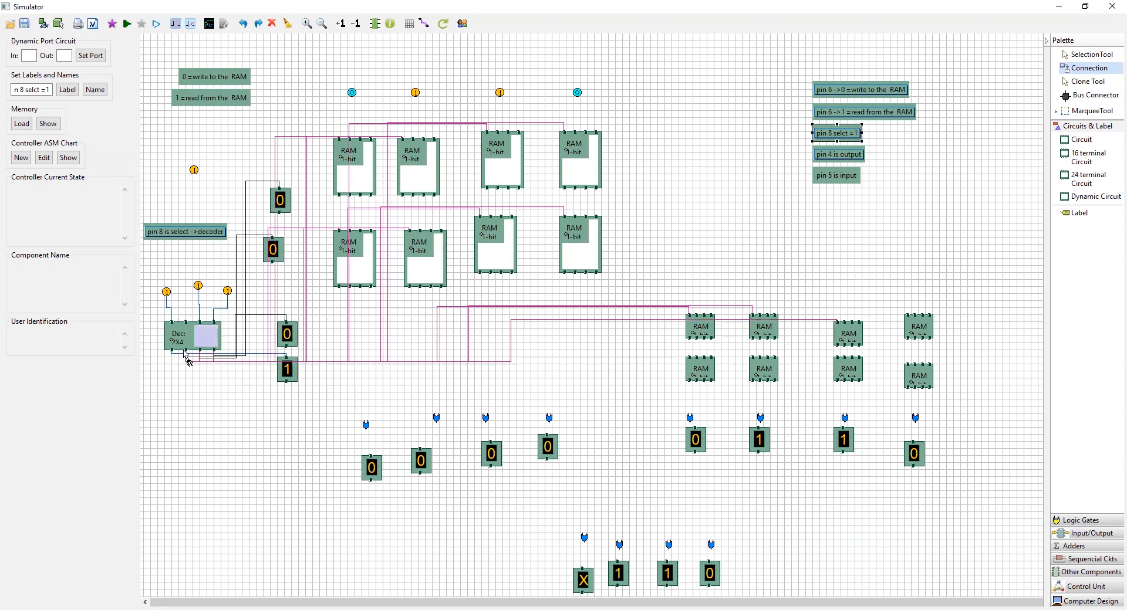
{"action": "mouse_move", "coordinate": [192, 360]}
{"action": "left_mouse_down"}
{"action": "mouse_move", "coordinate": [428, 378]}
{"action": "mouse_move", "coordinate": [908, 322]}
{"action": "left_mouse_up"}
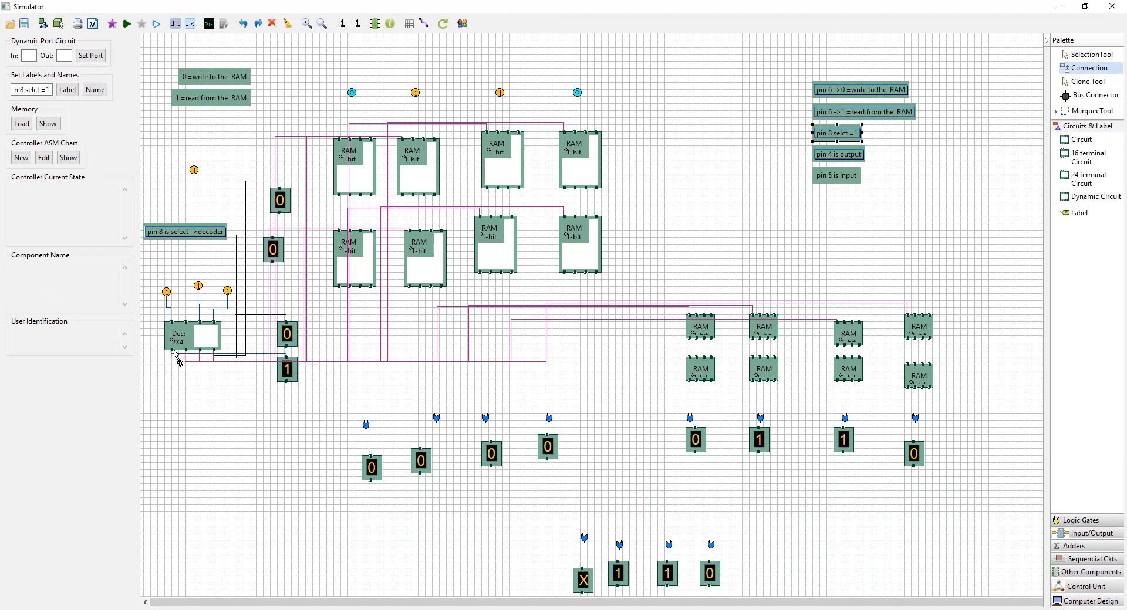
Connect the decoder's leftmost output pin to pin 8 of the fourth-row RAM cells, and move the "pin 8 selct =1" label above the pin 6 labels.
{"action": "left_click_drag", "start_coordinate": [174, 352], "coordinate": [690, 364]}
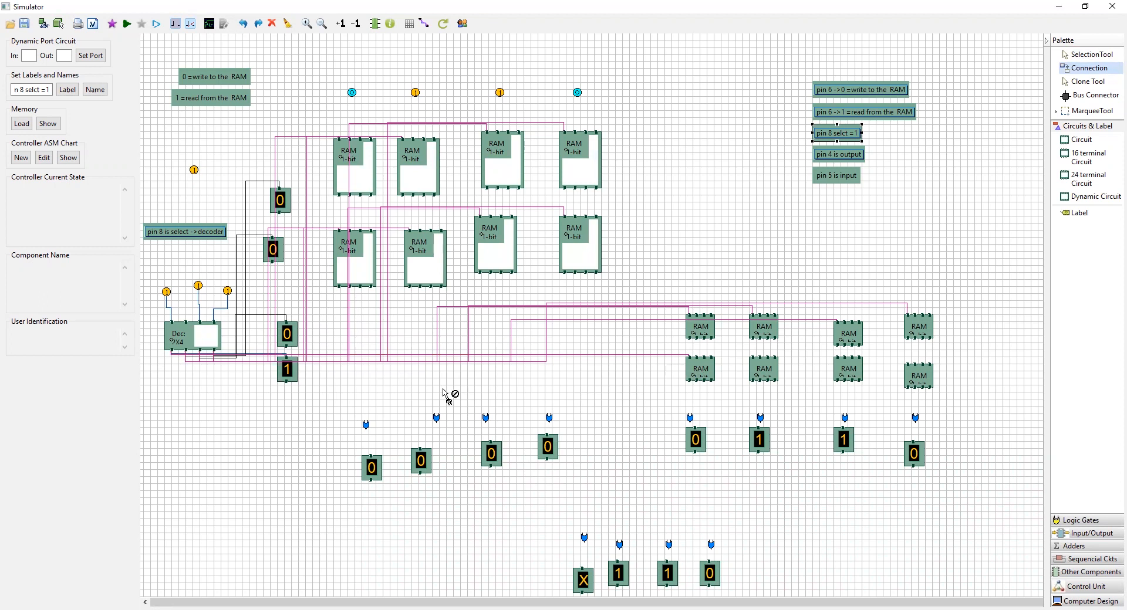
{"action": "mouse_move", "coordinate": [175, 353]}
{"action": "left_mouse_down"}
{"action": "mouse_move", "coordinate": [796, 390]}
{"action": "mouse_move", "coordinate": [756, 367]}
{"action": "left_mouse_up"}
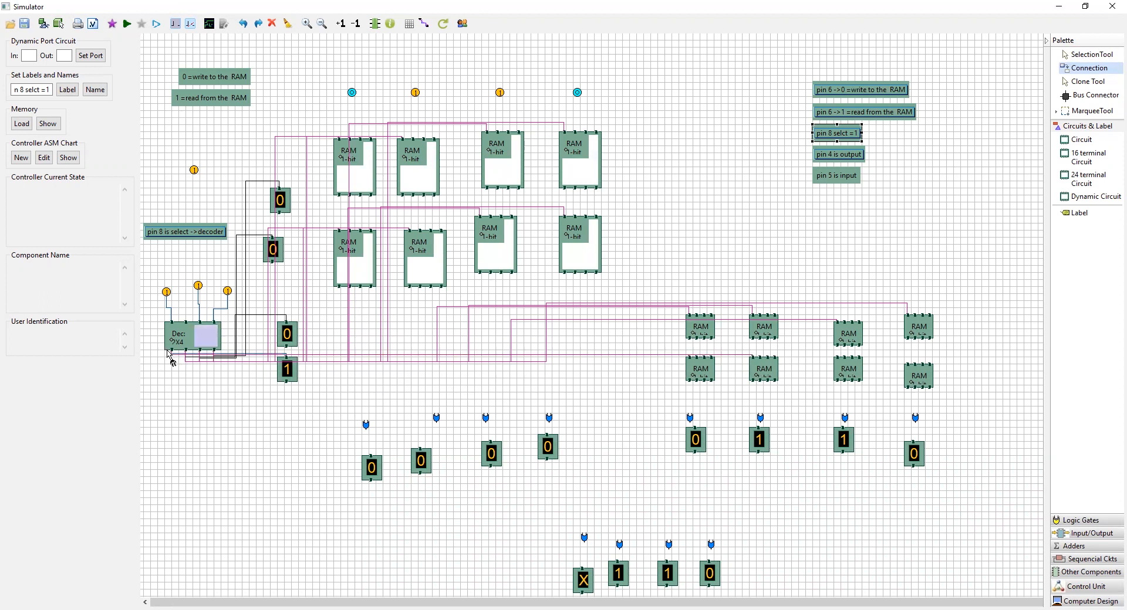
{"action": "left_click_drag", "start_coordinate": [174, 353], "coordinate": [834, 381]}
{"action": "left_click_drag", "start_coordinate": [174, 354], "coordinate": [911, 371]}
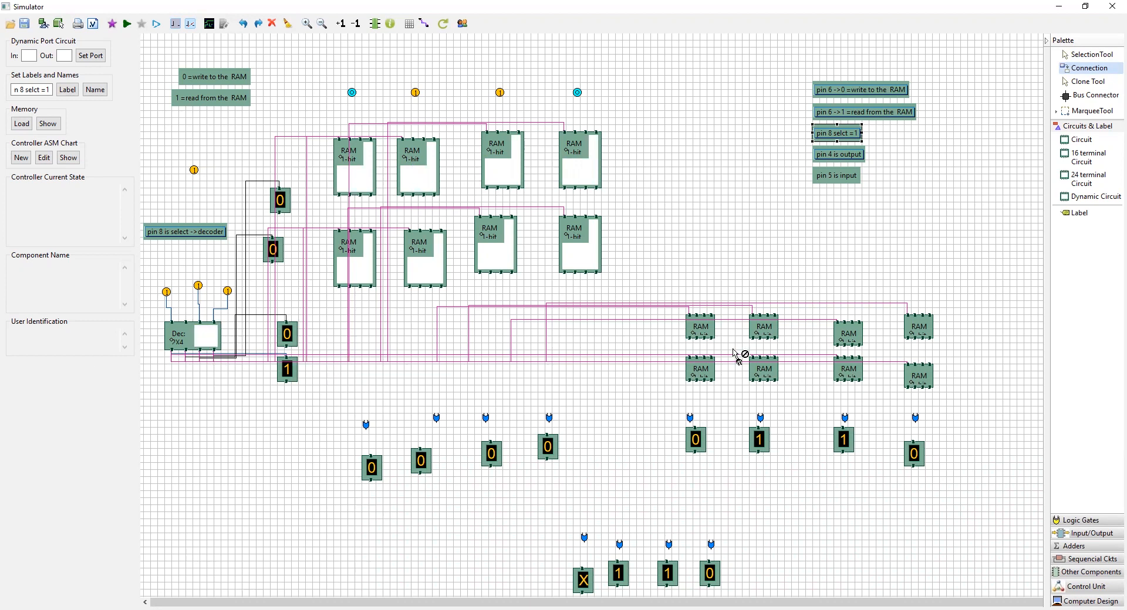
{"action": "left_click", "coordinate": [1104, 55]}
{"action": "left_click_drag", "start_coordinate": [828, 141], "coordinate": [813, 56]}
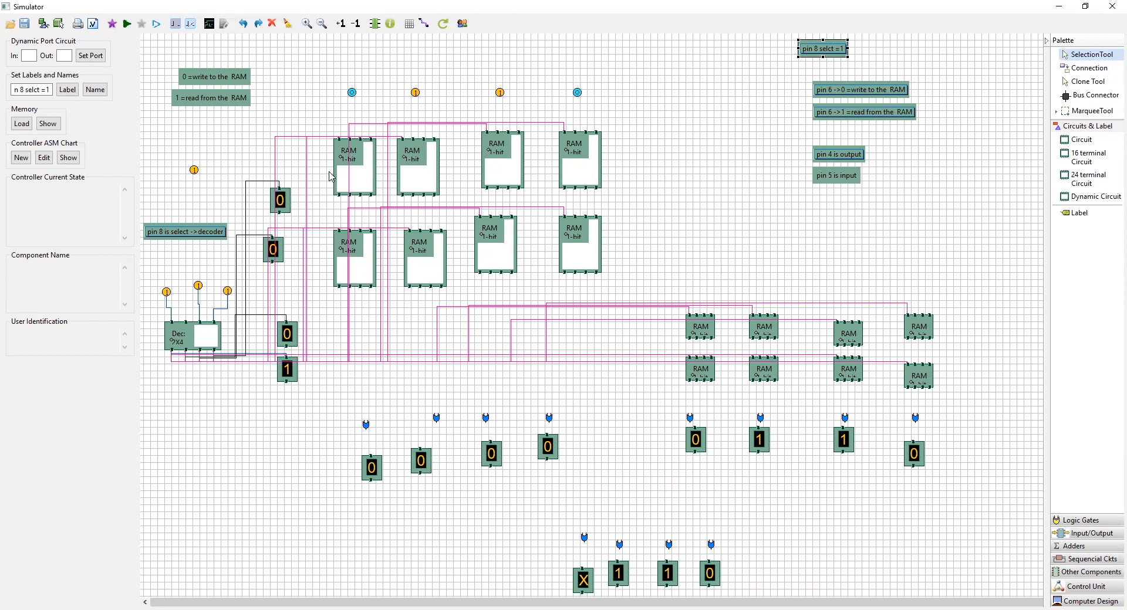
Connect the single read/write input above the decoder to pin 6 of the four RAM cells in the first row.
{"action": "left_click", "coordinate": [1079, 70]}
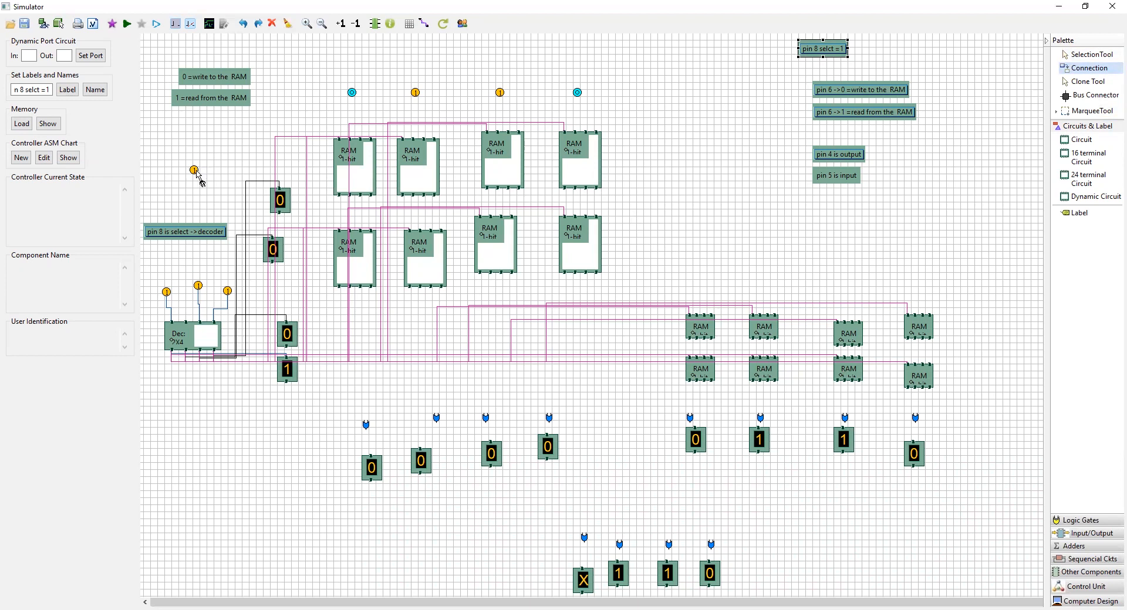
{"action": "left_click_drag", "start_coordinate": [194, 171], "coordinate": [361, 140]}
{"action": "left_click", "coordinate": [361, 140]}
{"action": "left_click_drag", "start_coordinate": [194, 170], "coordinate": [423, 142]}
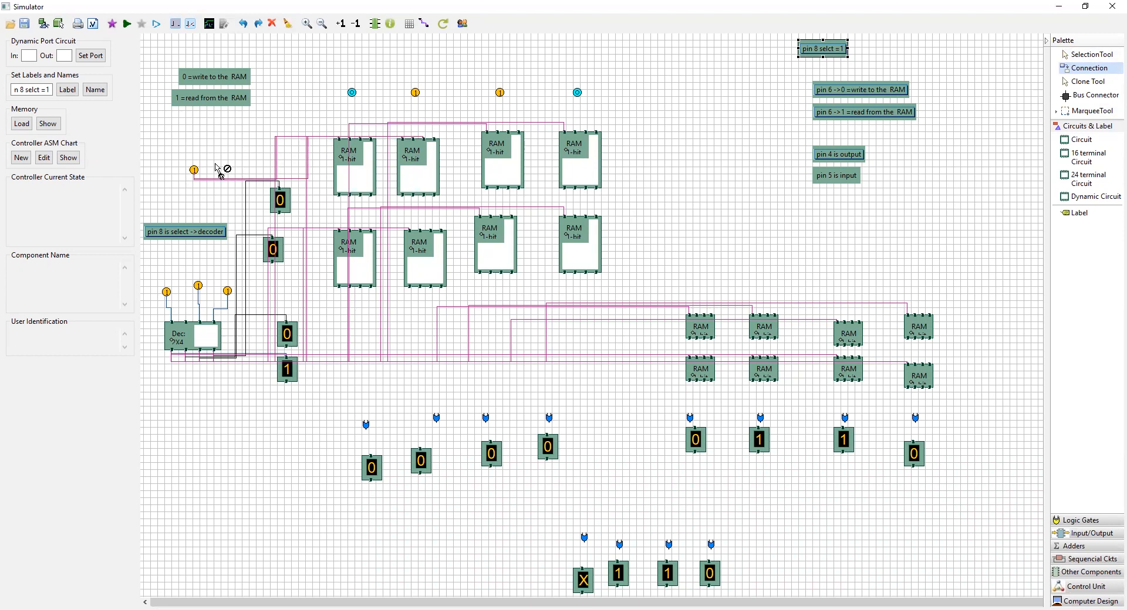
{"action": "left_click_drag", "start_coordinate": [194, 171], "coordinate": [509, 138]}
{"action": "left_click_drag", "start_coordinate": [195, 170], "coordinate": [588, 138]}
Connect the read/write input to pin 6 of the four RAM cells in the second row.
{"action": "left_click_drag", "start_coordinate": [195, 171], "coordinate": [362, 236]}
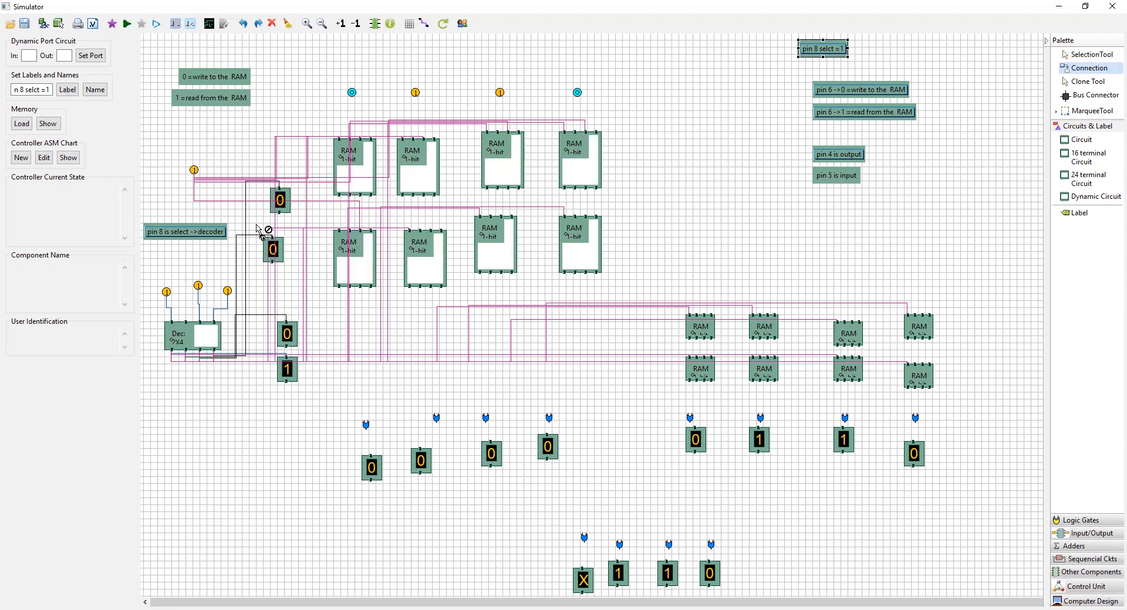
{"action": "left_click_drag", "start_coordinate": [194, 170], "coordinate": [434, 236]}
{"action": "left_click_drag", "start_coordinate": [194, 170], "coordinate": [504, 228]}
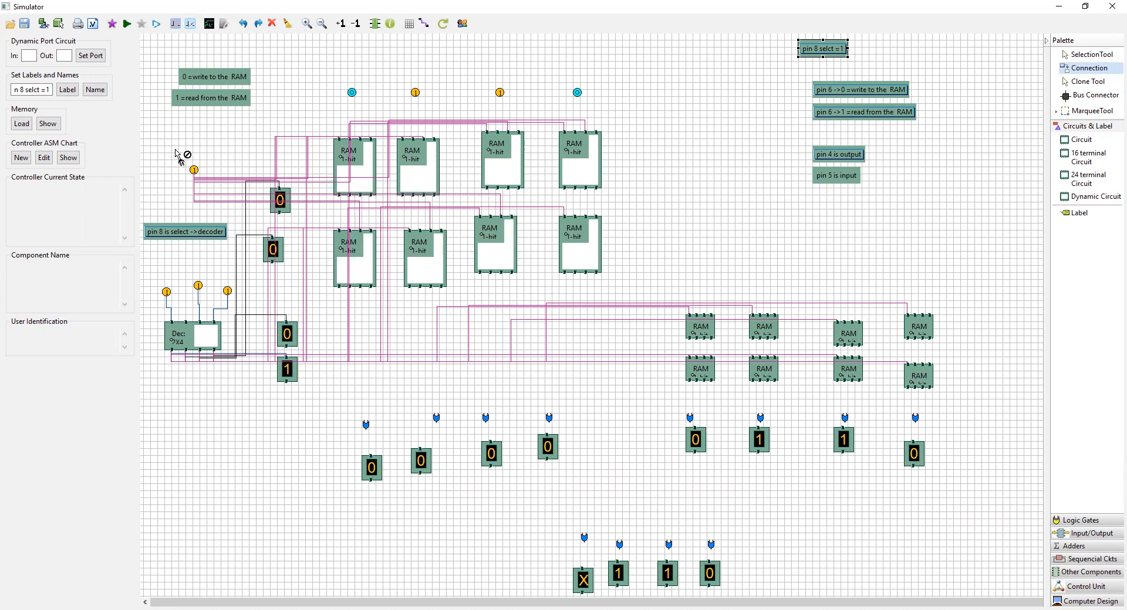
{"action": "left_click_drag", "start_coordinate": [194, 171], "coordinate": [590, 227]}
Connect the read/write input to pin 6 of the four RAM cells in the third row.
{"action": "left_click_drag", "start_coordinate": [194, 170], "coordinate": [708, 325]}
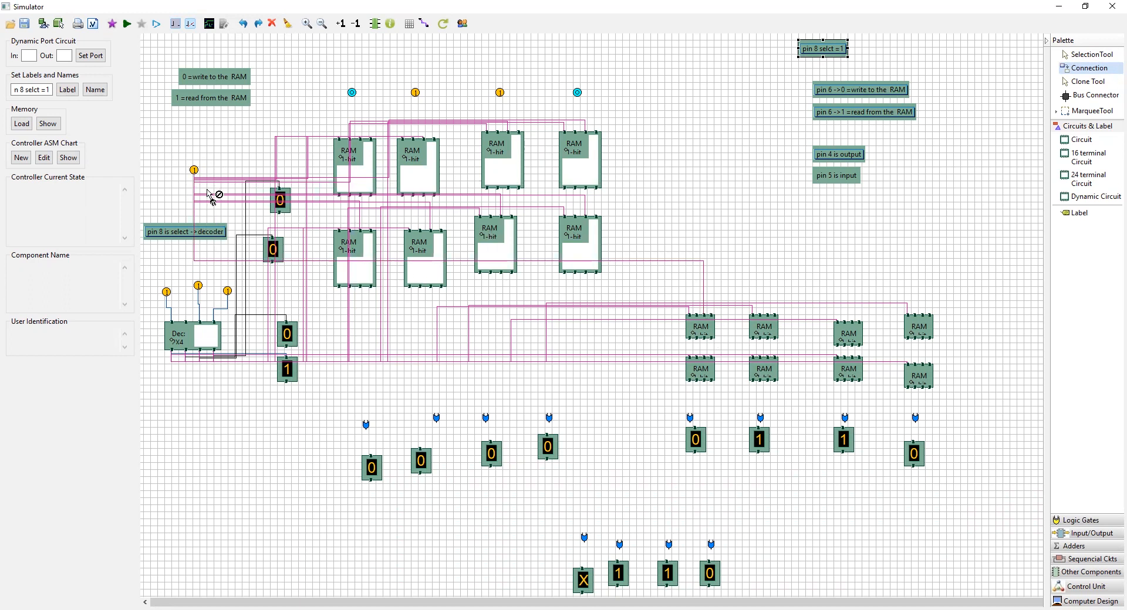
{"action": "left_click_drag", "start_coordinate": [197, 173], "coordinate": [763, 327]}
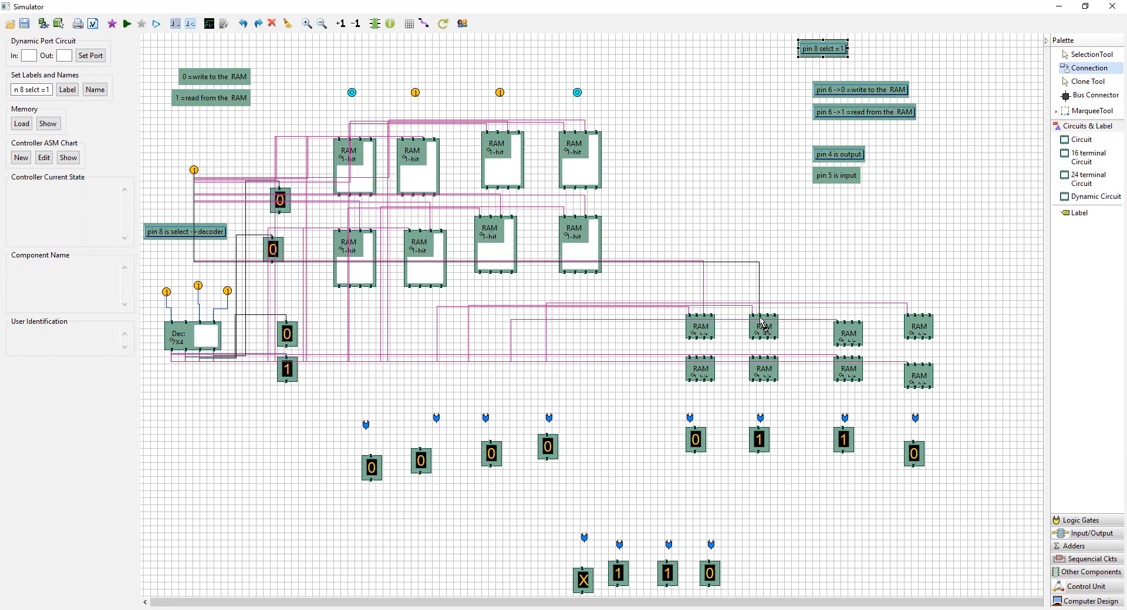
{"action": "left_click_drag", "start_coordinate": [763, 327], "coordinate": [763, 327]}
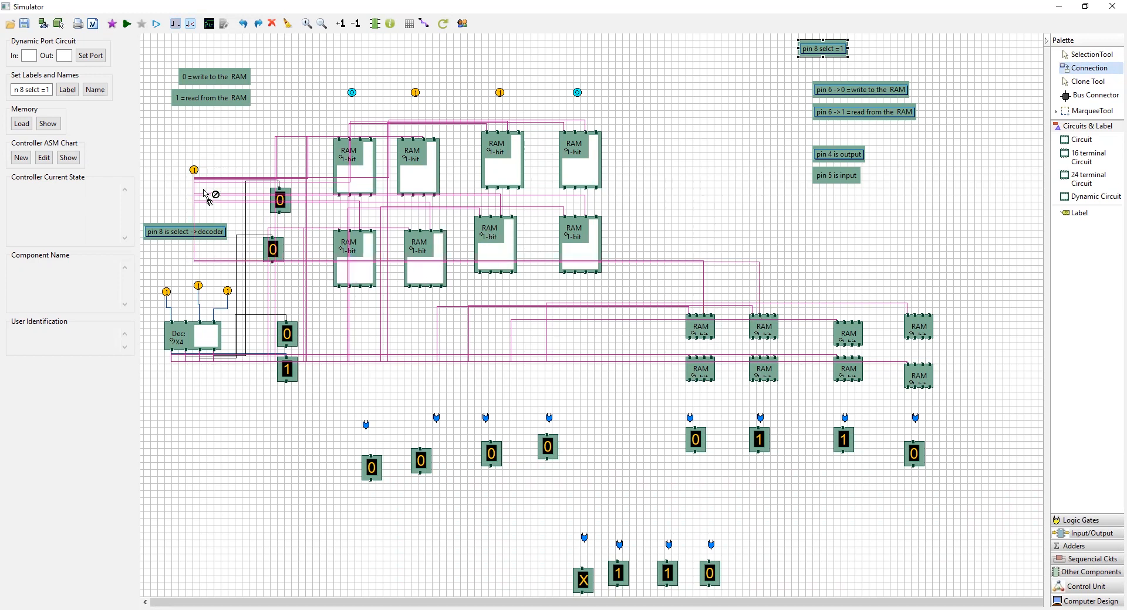
{"action": "left_click_drag", "start_coordinate": [195, 174], "coordinate": [845, 332]}
{"action": "left_click_drag", "start_coordinate": [196, 175], "coordinate": [919, 332]}
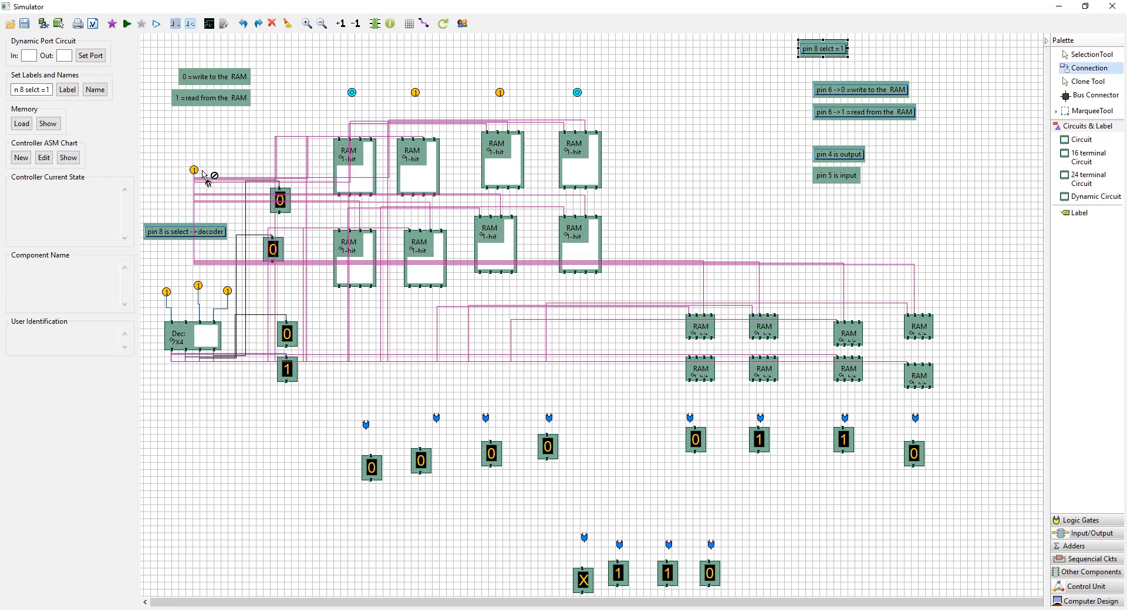
Connect the read/write input to pin 6 of the four RAM cells in the fourth row.
{"action": "left_click_drag", "start_coordinate": [194, 174], "coordinate": [705, 360]}
{"action": "left_click_drag", "start_coordinate": [194, 174], "coordinate": [772, 367]}
{"action": "left_click_drag", "start_coordinate": [194, 174], "coordinate": [852, 359]}
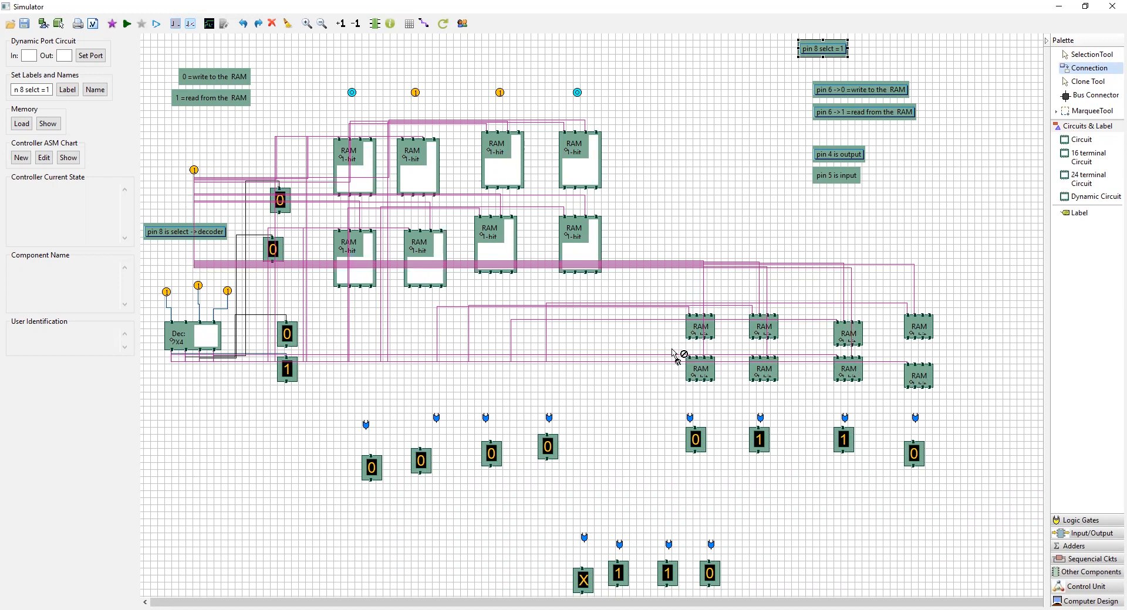
{"action": "left_click_drag", "start_coordinate": [194, 174], "coordinate": [923, 366]}
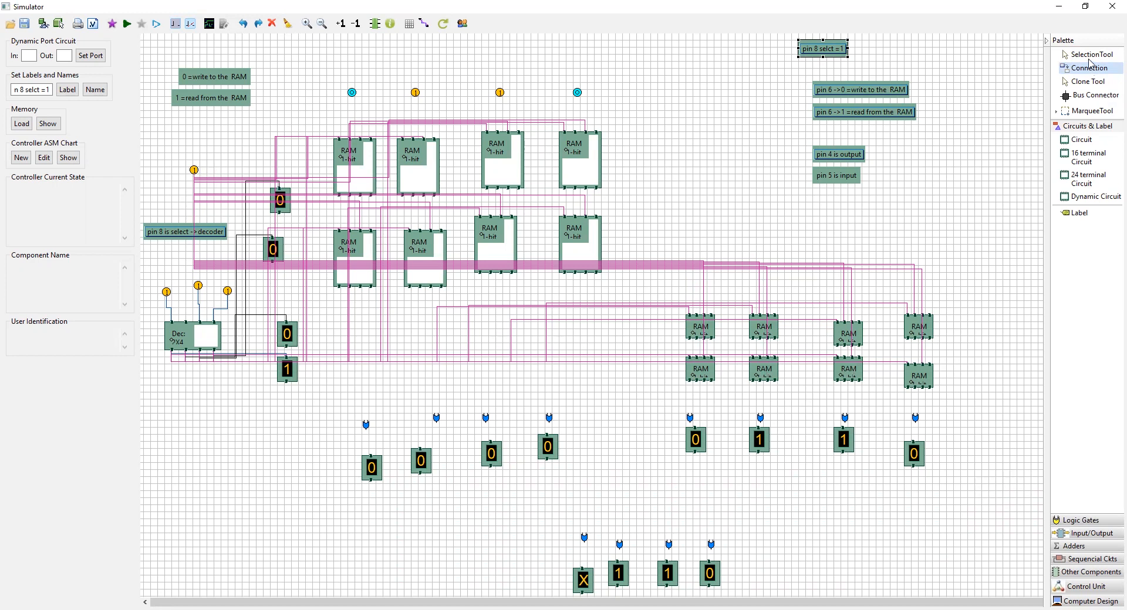
Move the read/write input up to just below the "1 =read from the RAM" label.
{"action": "left_click", "coordinate": [1080, 40]}
{"action": "left_click", "coordinate": [1120, 40]}
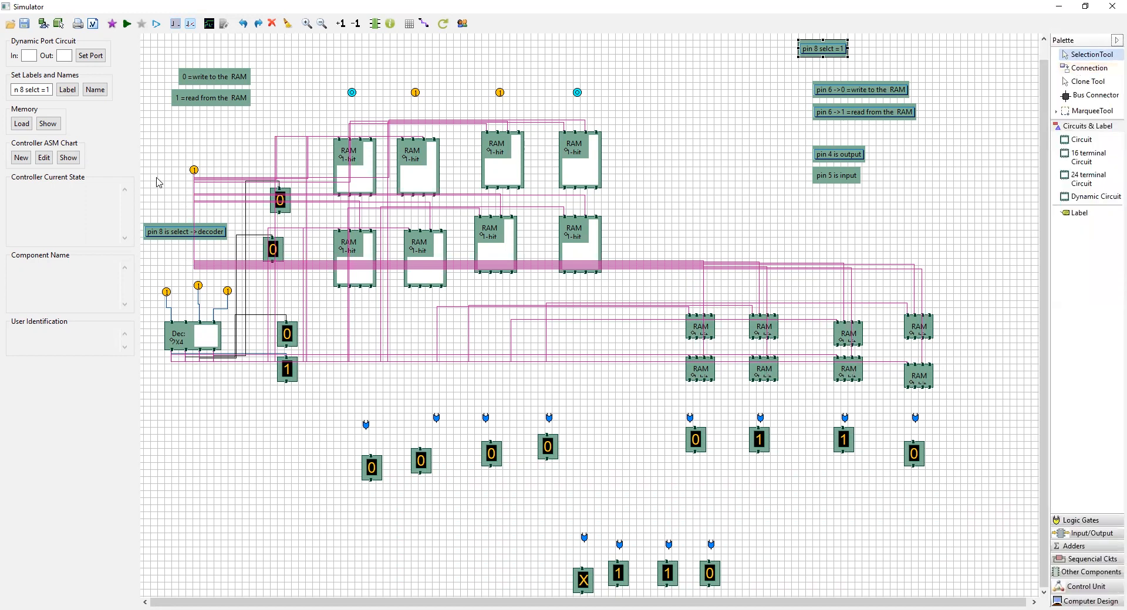
{"action": "left_click_drag", "start_coordinate": [194, 170], "coordinate": [183, 130]}
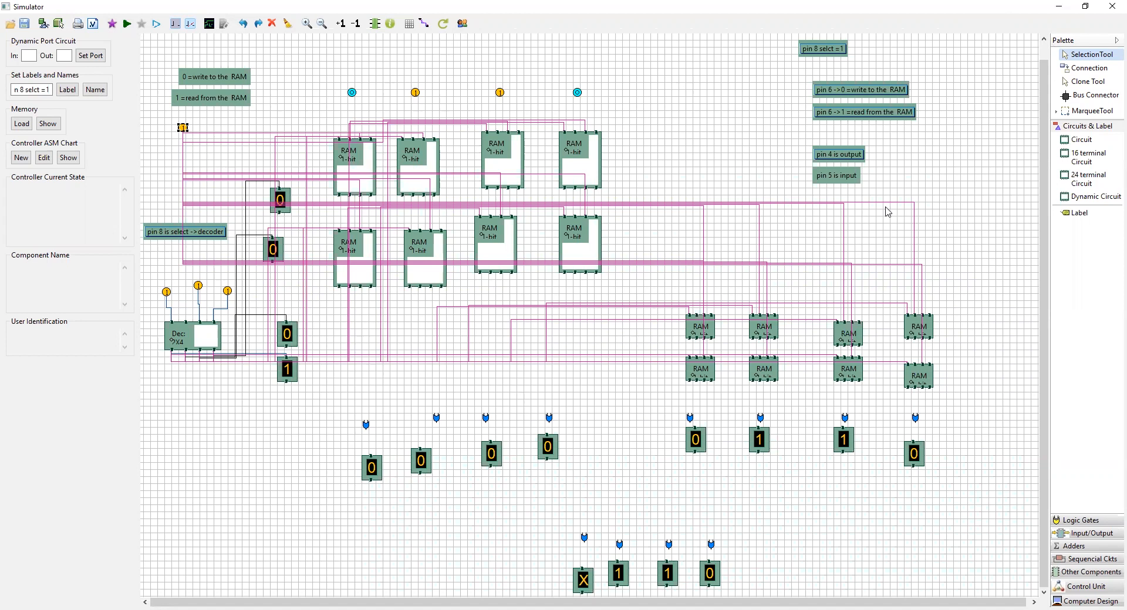
Connect the first of the four data inputs to the input pin (pin 5) of the first RAM cell in all four rows.
{"action": "left_click", "coordinate": [1086, 68]}
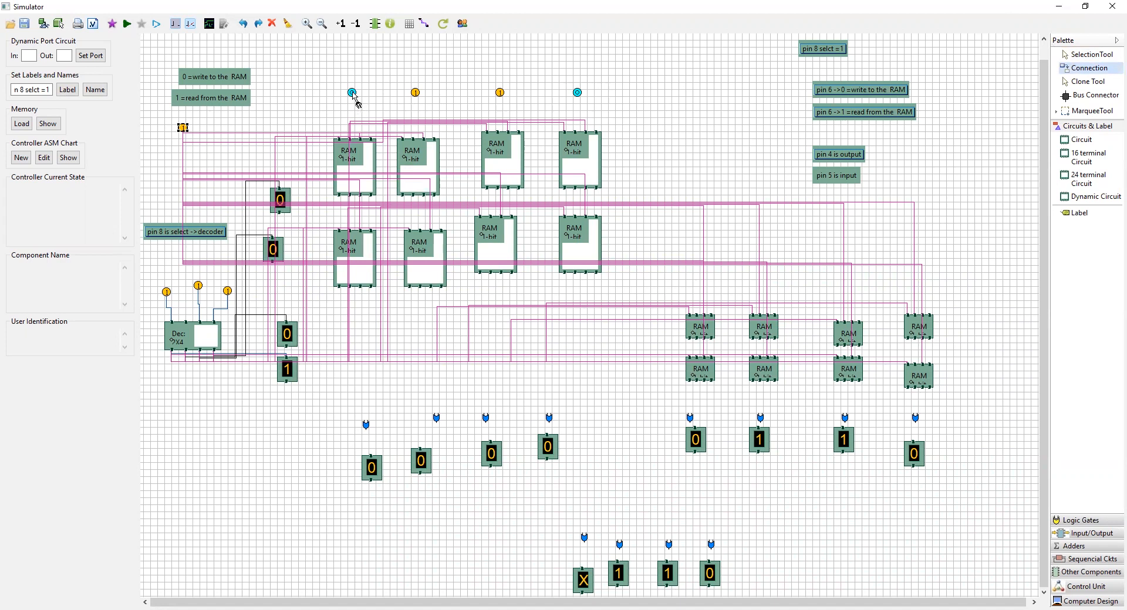
{"action": "left_click_drag", "start_coordinate": [354, 95], "coordinate": [374, 146]}
{"action": "left_click_drag", "start_coordinate": [352, 96], "coordinate": [371, 232]}
{"action": "left_click_drag", "start_coordinate": [353, 93], "coordinate": [720, 321]}
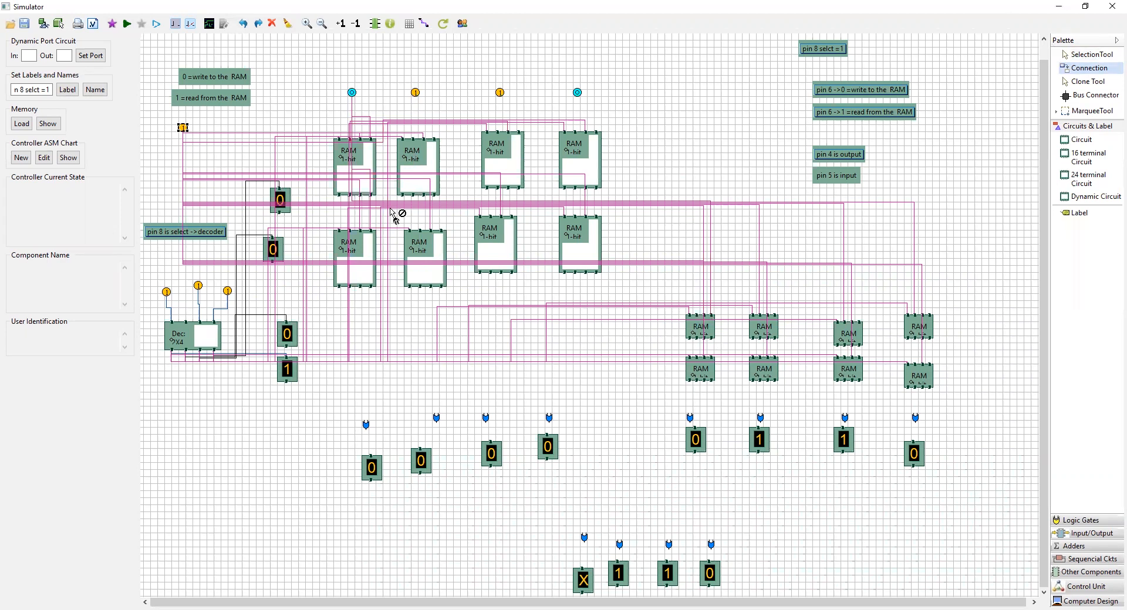
{"action": "left_click_drag", "start_coordinate": [355, 106], "coordinate": [717, 367]}
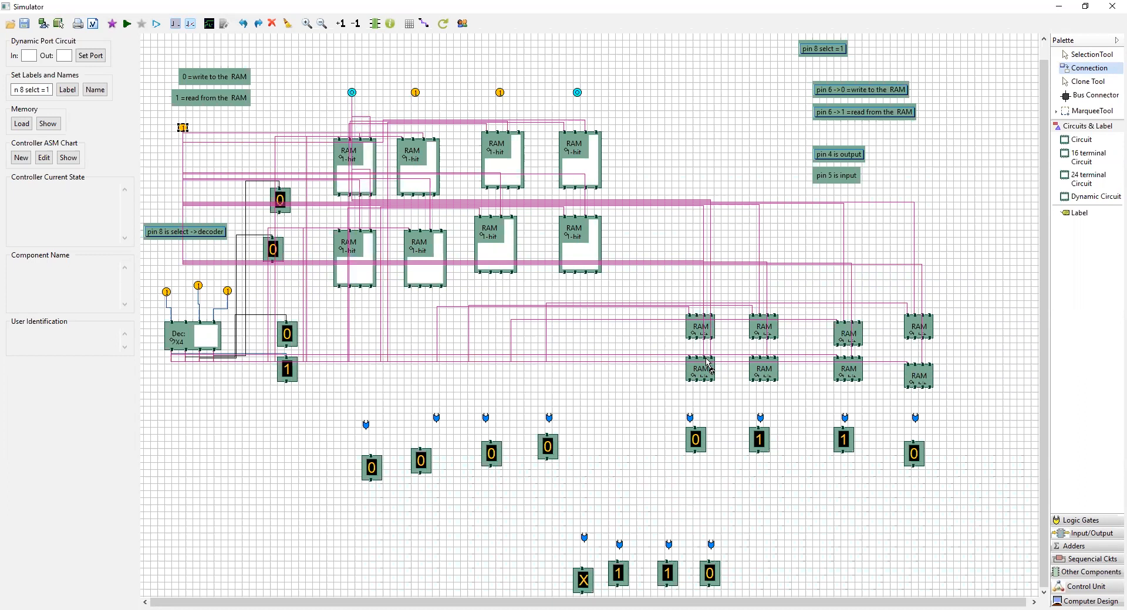
Connect the second data input to pin 5 of the second RAM cell in all four rows.
{"action": "left_click_drag", "start_coordinate": [415, 93], "coordinate": [435, 139]}
{"action": "left_click_drag", "start_coordinate": [416, 94], "coordinate": [434, 141]}
{"action": "left_click_drag", "start_coordinate": [416, 94], "coordinate": [441, 232]}
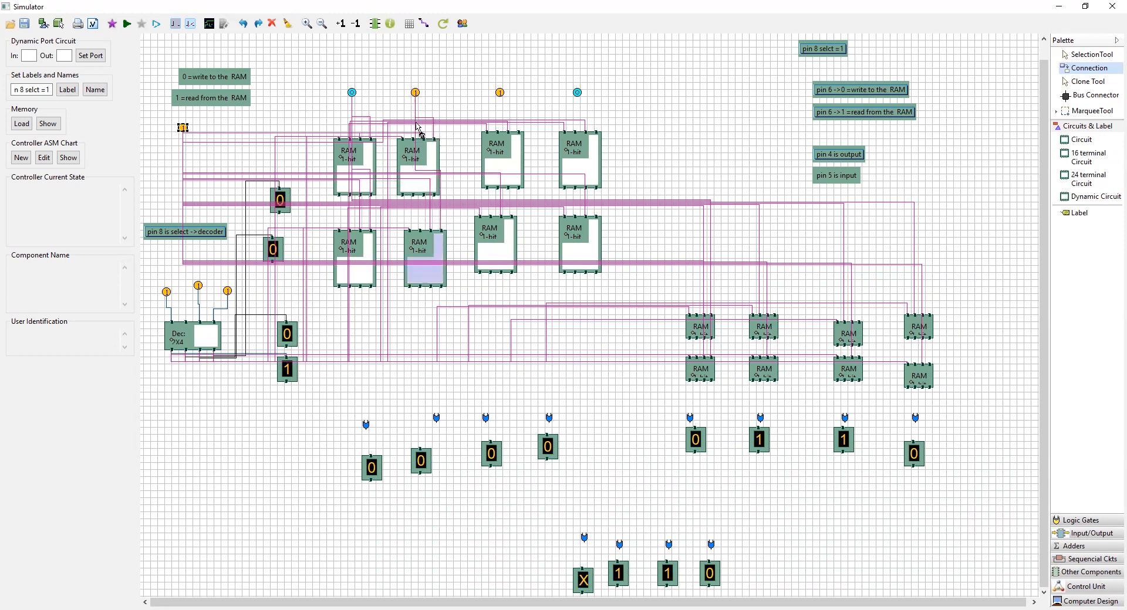
{"action": "left_click_drag", "start_coordinate": [416, 99], "coordinate": [774, 321]}
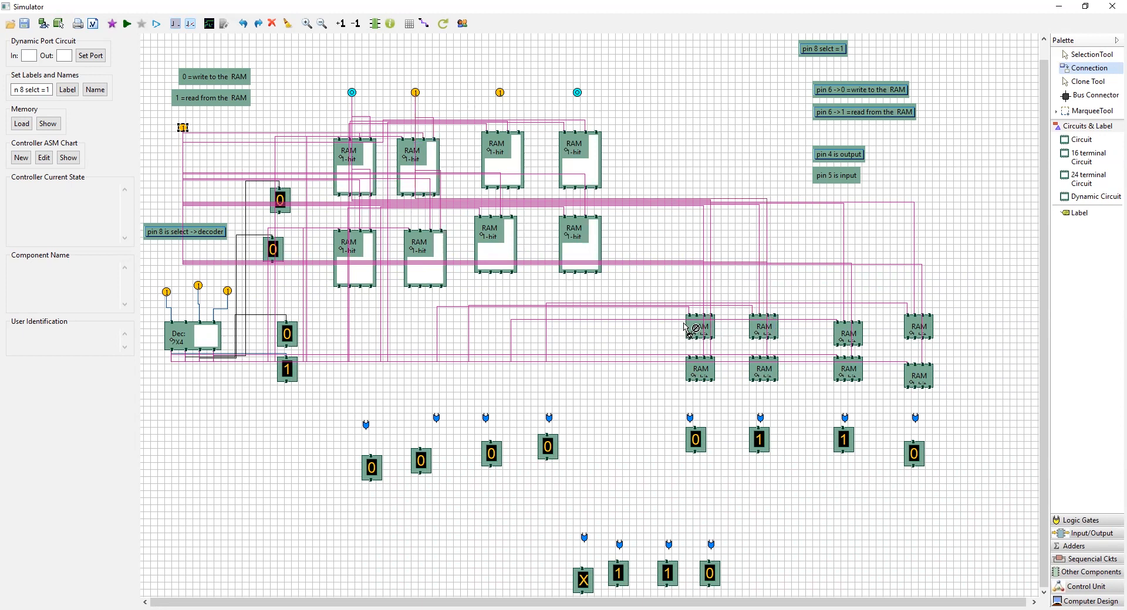
{"action": "left_click_drag", "start_coordinate": [418, 99], "coordinate": [783, 380]}
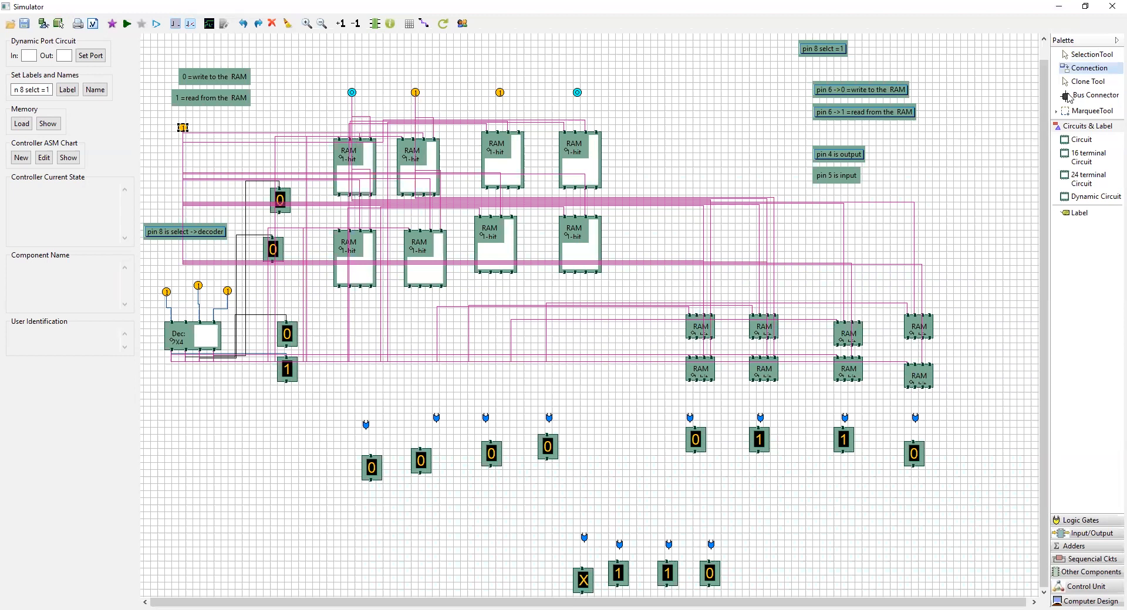
Move the second RAM cell of the third row up and left, and check its data wire at pin 5.
{"action": "left_click", "coordinate": [1081, 59]}
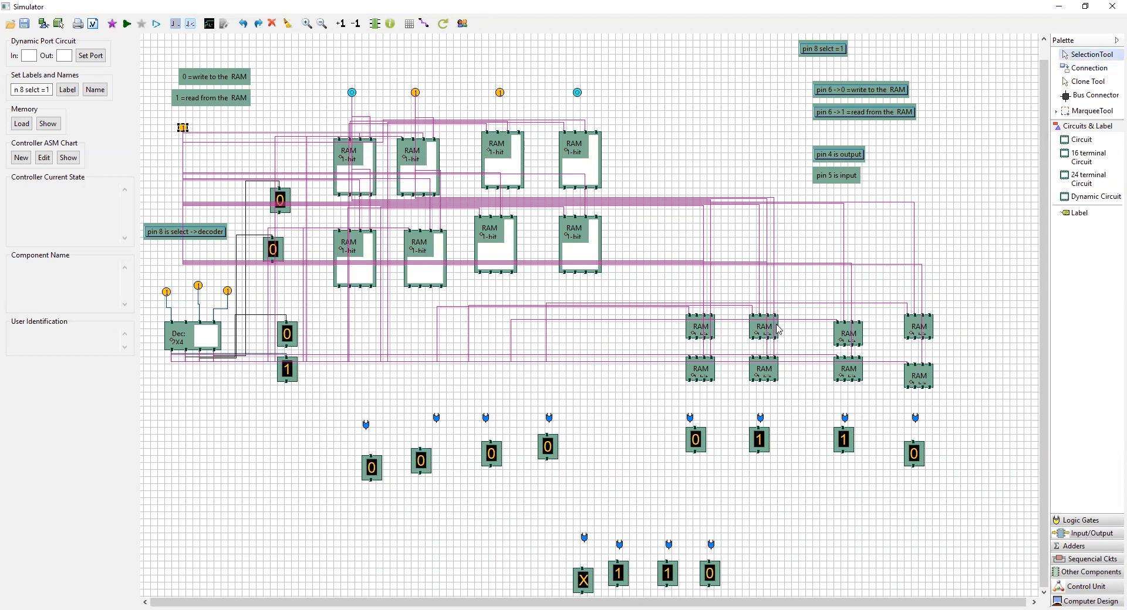
{"action": "left_click", "coordinate": [754, 335]}
{"action": "left_click_drag", "start_coordinate": [745, 333], "coordinate": [731, 327]}
{"action": "left_click", "coordinate": [755, 294]}
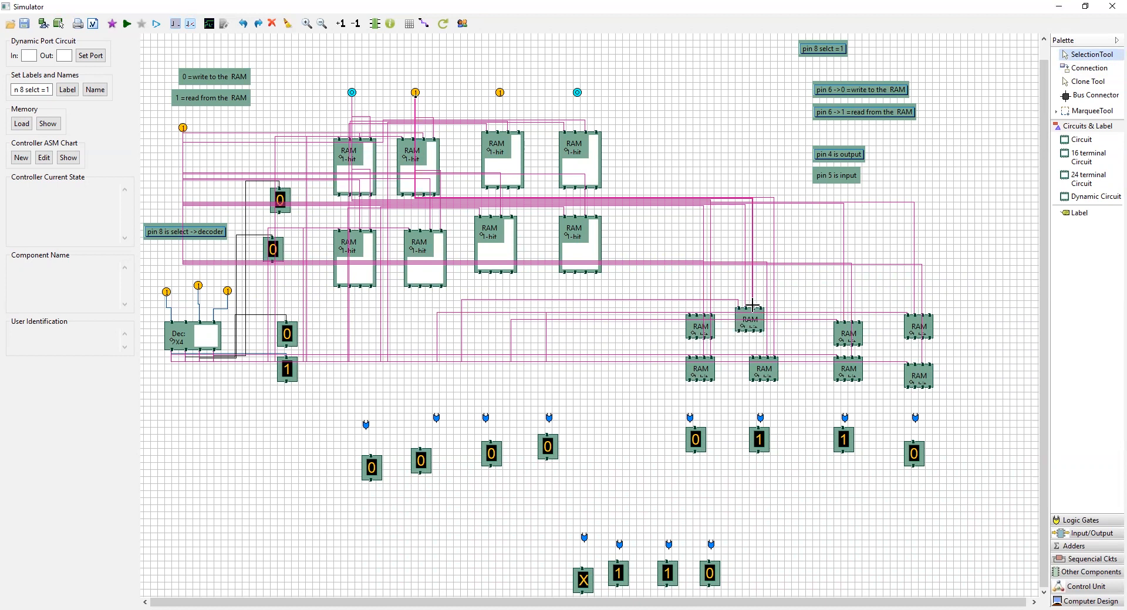
{"action": "left_click_drag", "start_coordinate": [752, 306], "coordinate": [760, 309]}
Connect the third data input to pin 5 of the third RAM cell in all four rows.
{"action": "left_click", "coordinate": [1083, 68]}
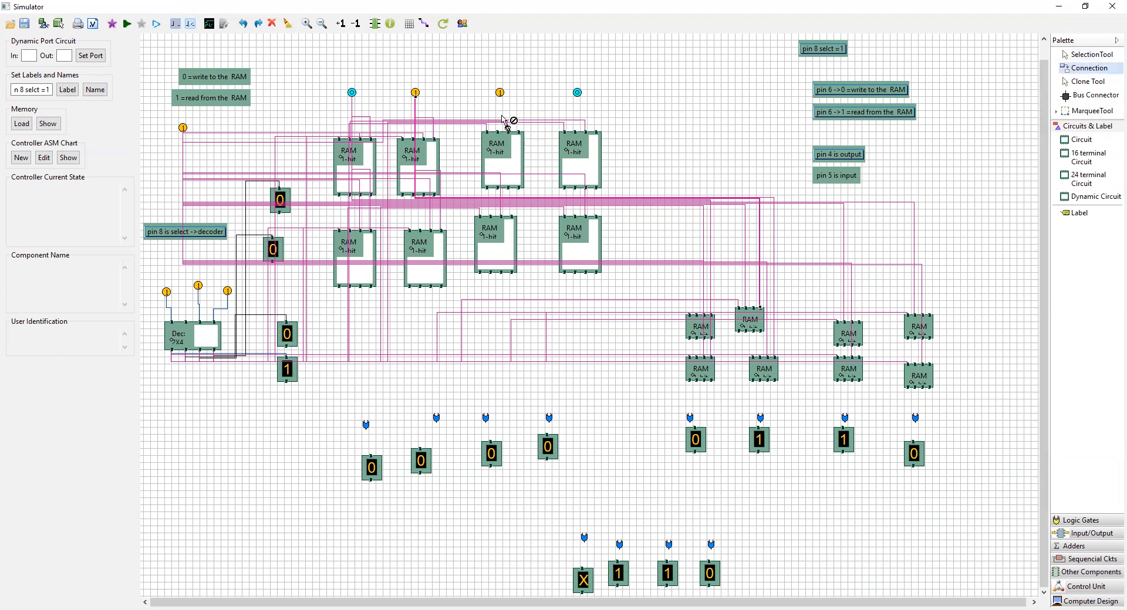
{"action": "left_click_drag", "start_coordinate": [500, 93], "coordinate": [512, 226]}
{"action": "left_click_drag", "start_coordinate": [501, 96], "coordinate": [861, 361]}
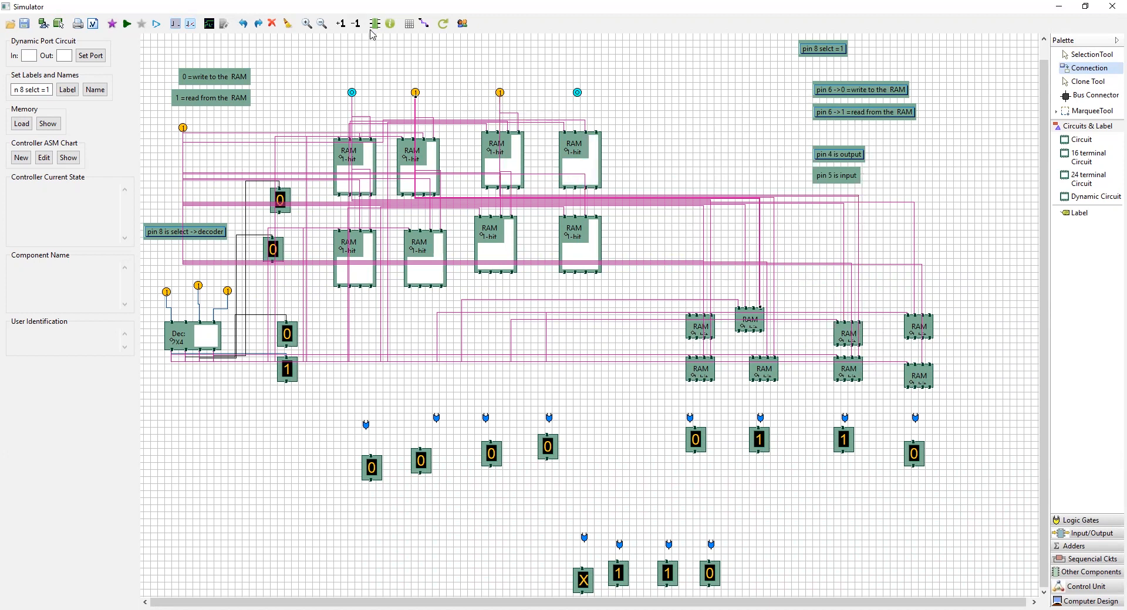
Connect the fourth data input to pin 5 of the fourth RAM cell in all four rows.
{"action": "mouse_move", "coordinate": [578, 92]}
{"action": "left_mouse_down"}
{"action": "mouse_move", "coordinate": [599, 131]}
{"action": "mouse_move", "coordinate": [577, 95]}
{"action": "mouse_move", "coordinate": [597, 220]}
{"action": "left_mouse_up"}
{"action": "left_click_drag", "start_coordinate": [582, 99], "coordinate": [934, 326]}
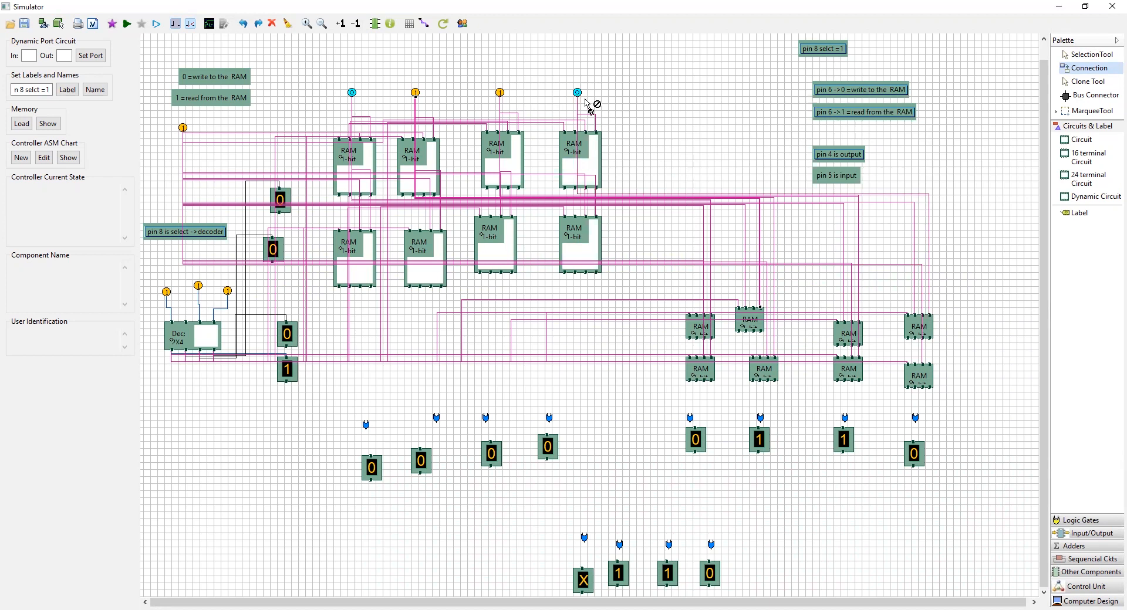
{"action": "left_click_drag", "start_coordinate": [580, 94], "coordinate": [933, 379]}
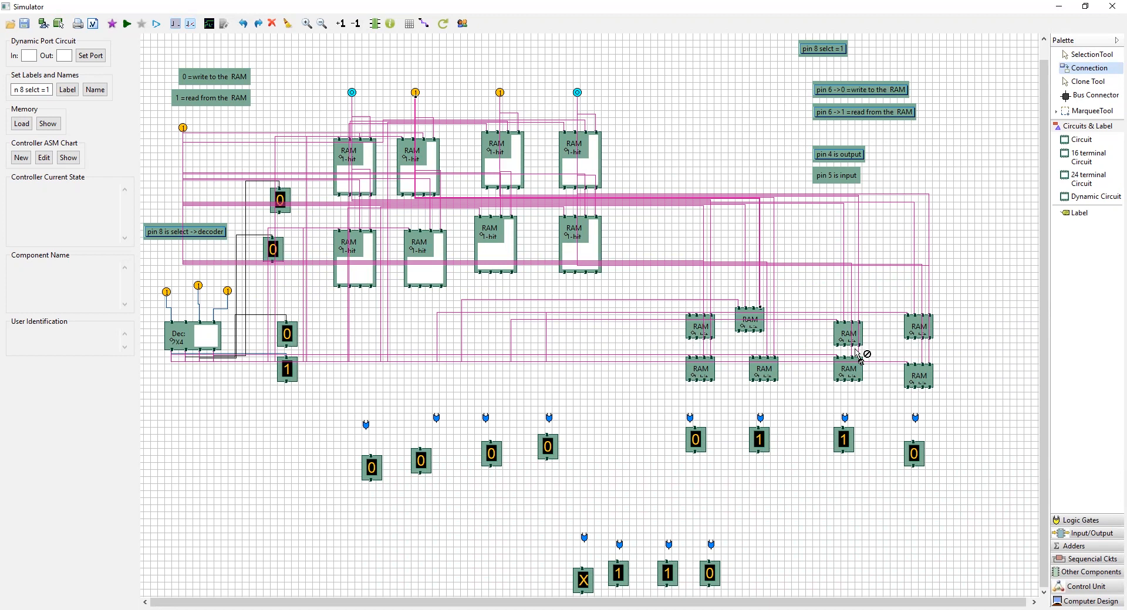
Shift the first RAM cell of the third row up and left, and check the read/write wires to the other third-row cells.
{"action": "left_click", "coordinate": [1087, 55]}
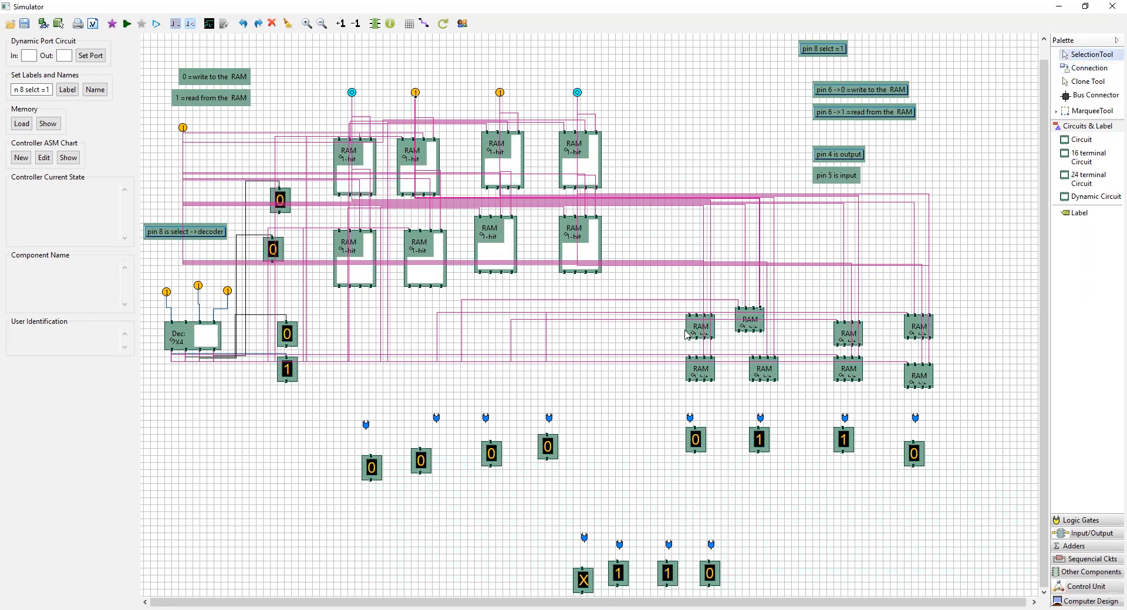
{"action": "left_click_drag", "start_coordinate": [693, 333], "coordinate": [657, 330]}
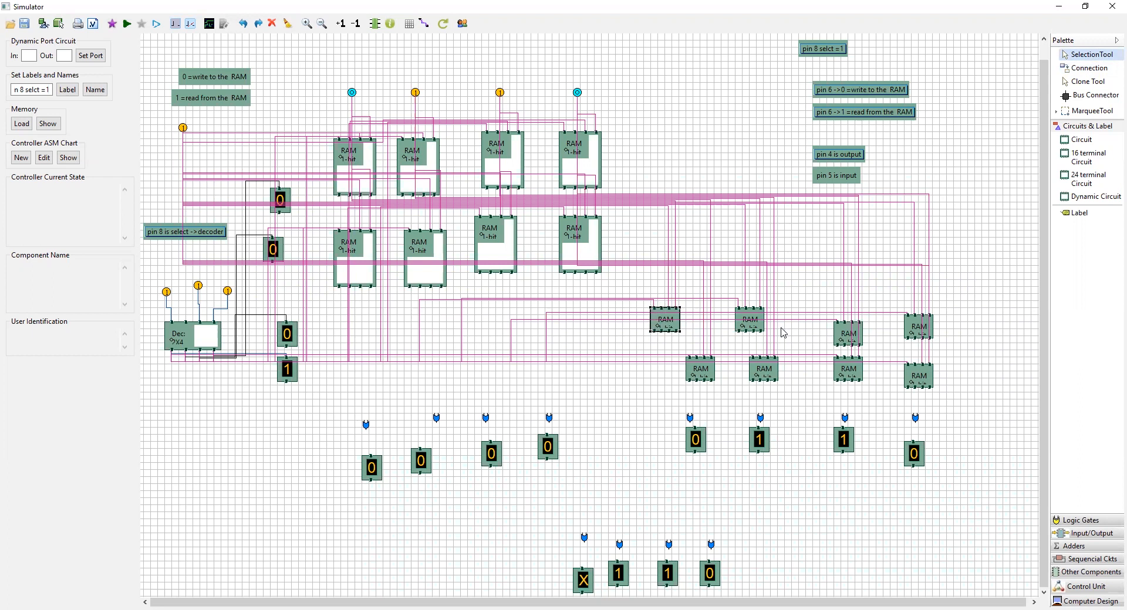
{"action": "left_click", "coordinate": [748, 319]}
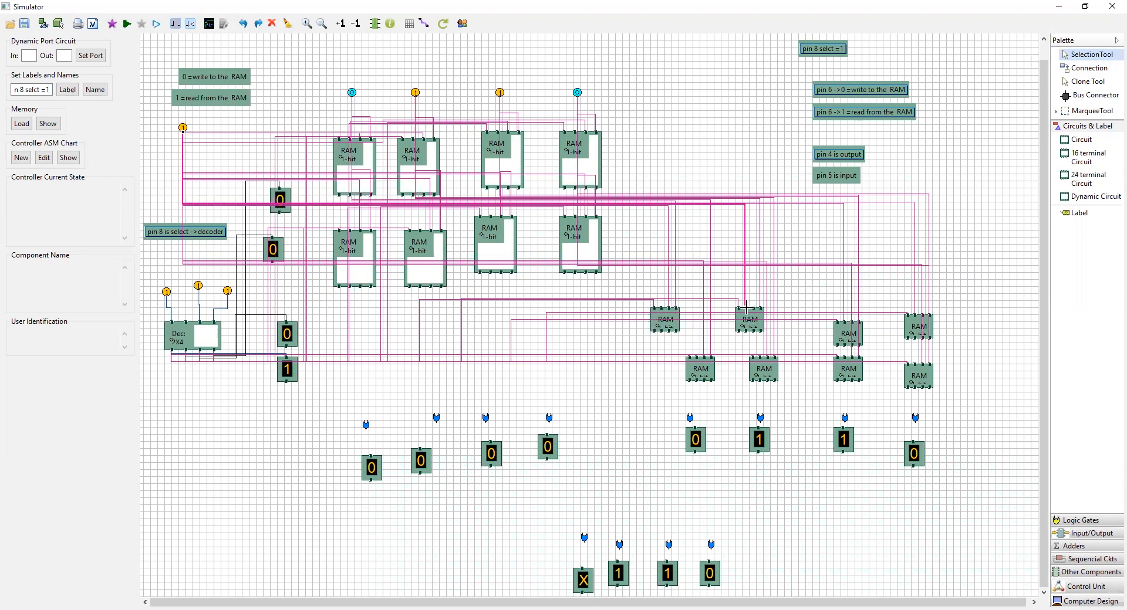
{"action": "left_click_drag", "start_coordinate": [746, 308], "coordinate": [753, 315]}
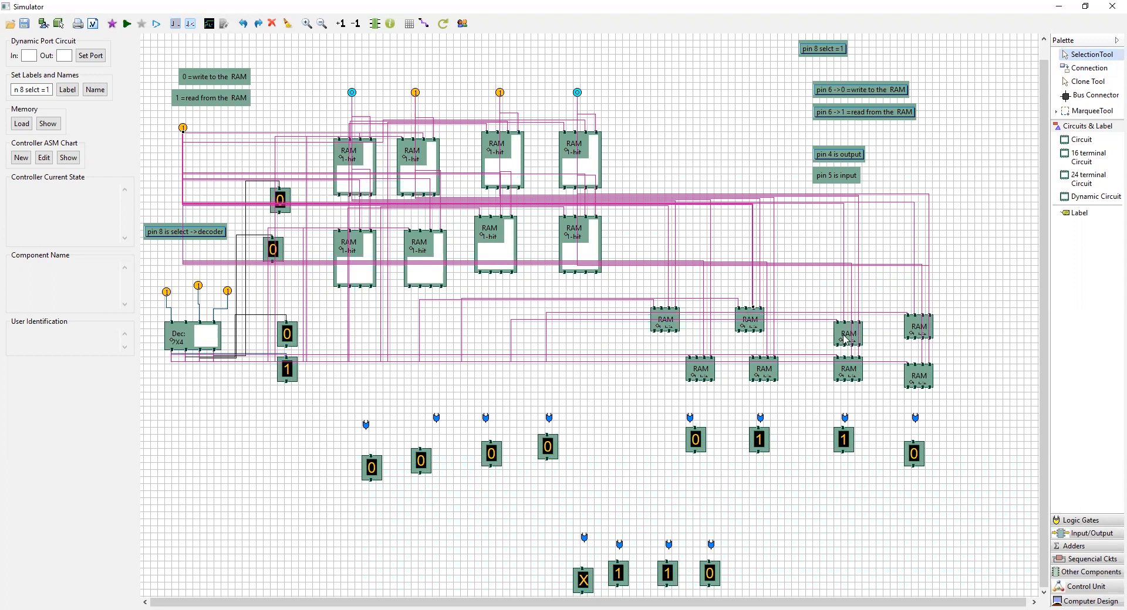
{"action": "left_click", "coordinate": [844, 305]}
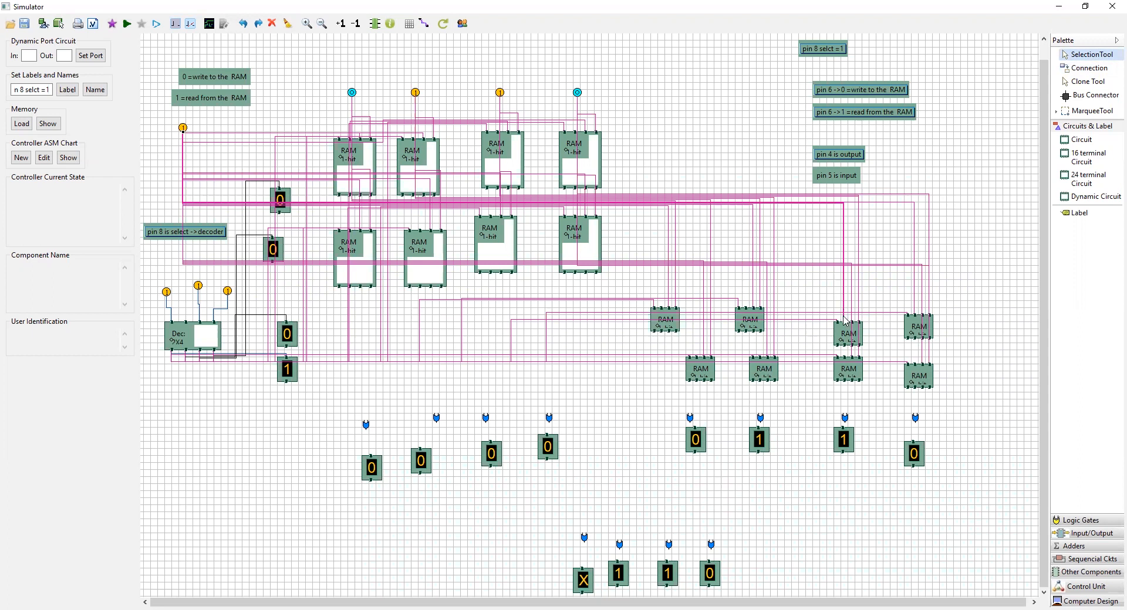
{"action": "left_click_drag", "start_coordinate": [849, 322], "coordinate": [852, 324]}
{"action": "left_click", "coordinate": [915, 306]}
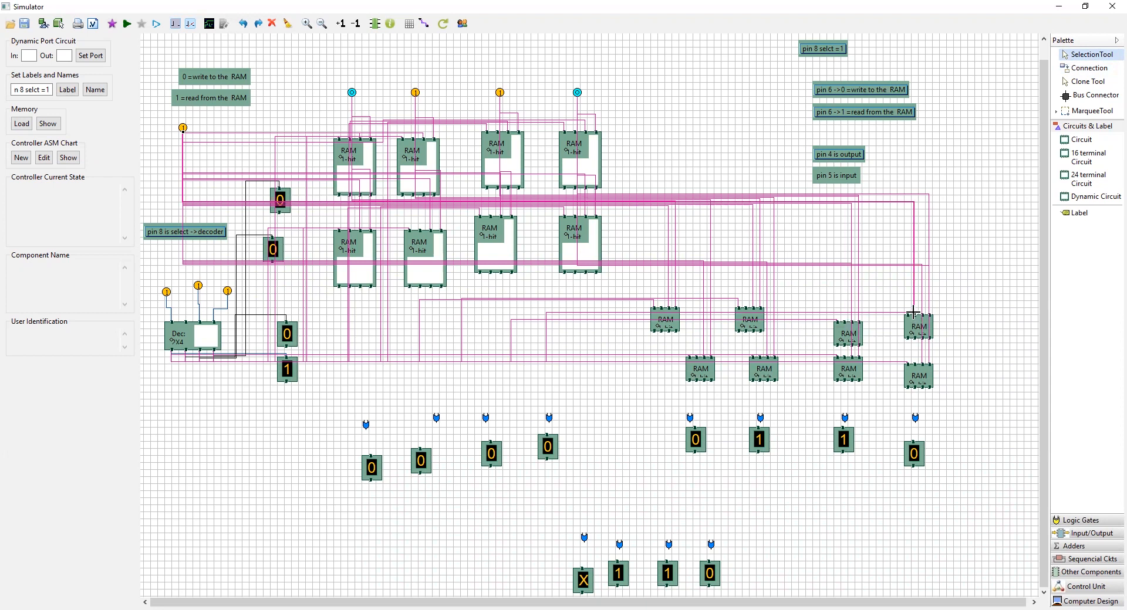
{"action": "left_click_drag", "start_coordinate": [917, 316], "coordinate": [921, 319]}
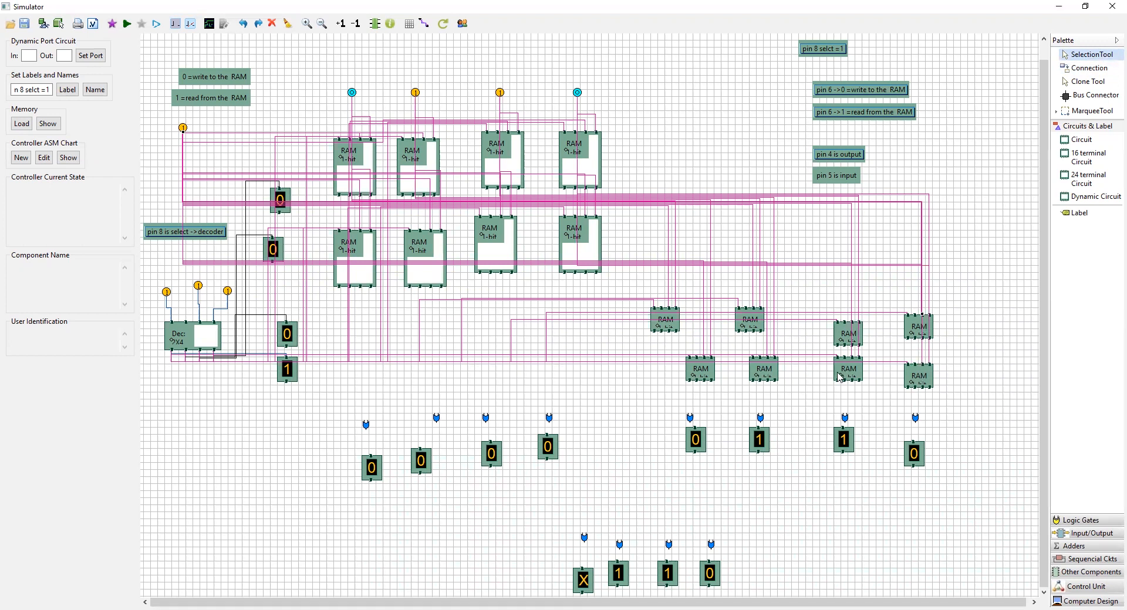
Move the four fourth-row RAM cells down and the first cell of the second row left to space out the wiring.
{"action": "left_click_drag", "start_coordinate": [694, 378], "coordinate": [679, 382]}
{"action": "left_click", "coordinate": [762, 375]}
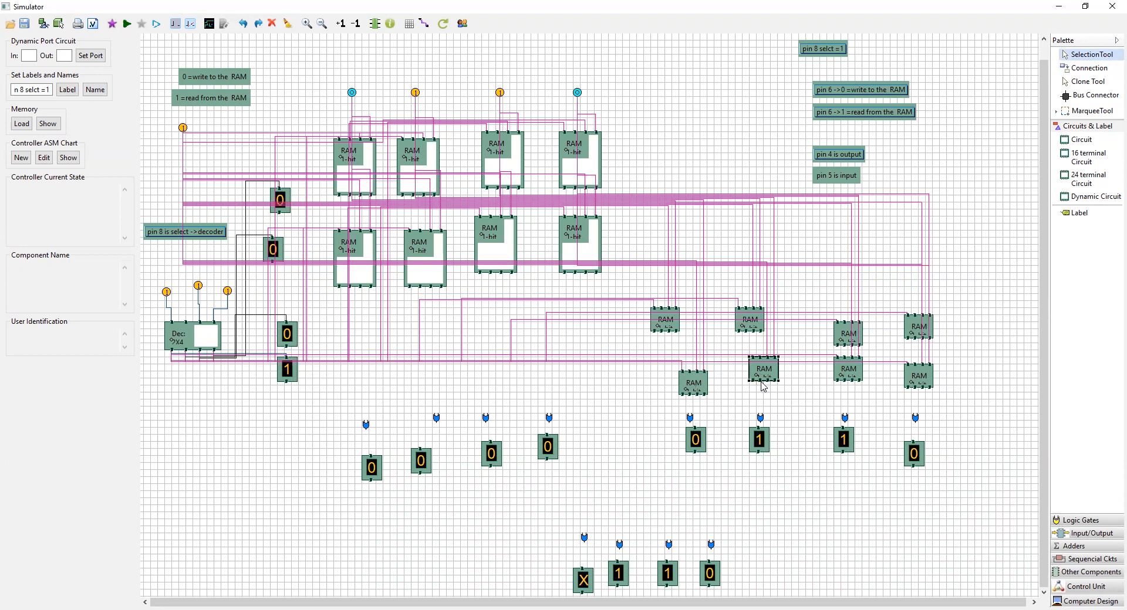
{"action": "left_click_drag", "start_coordinate": [766, 390], "coordinate": [758, 391]}
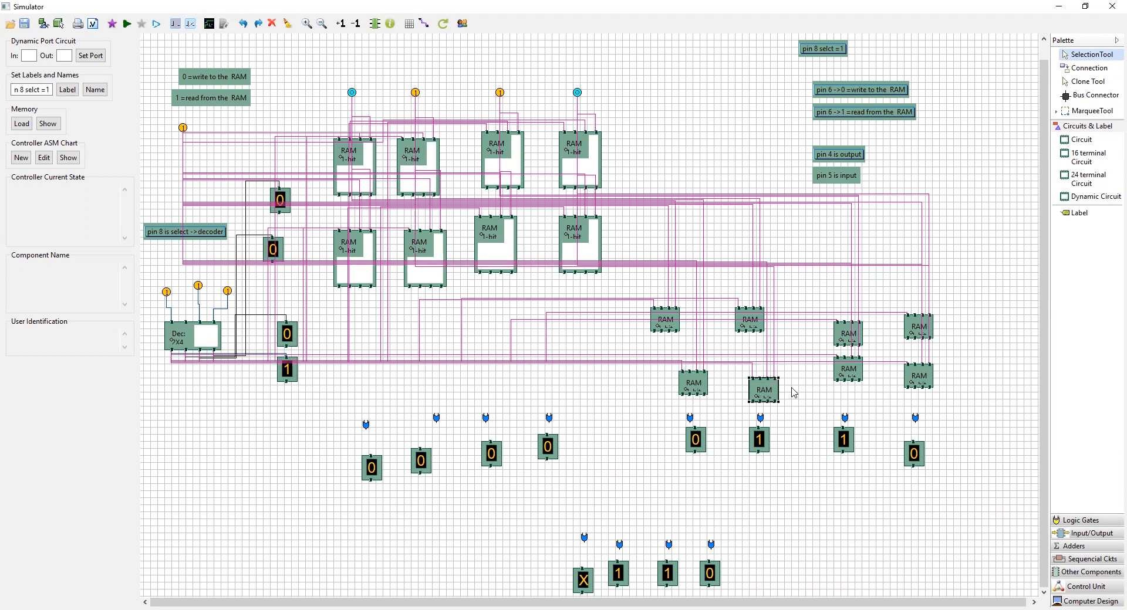
{"action": "left_click_drag", "start_coordinate": [846, 374], "coordinate": [847, 390]}
{"action": "left_click", "coordinate": [919, 386]}
{"action": "left_click_drag", "start_coordinate": [924, 400], "coordinate": [924, 402]}
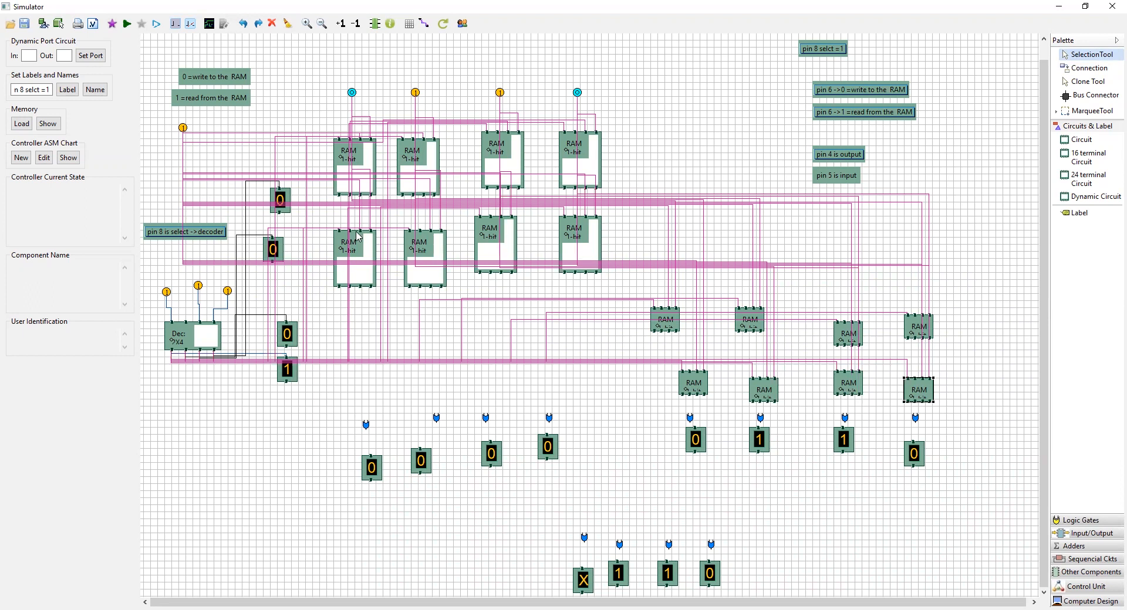
{"action": "mouse_move", "coordinate": [346, 242]}
{"action": "left_mouse_down"}
{"action": "mouse_move", "coordinate": [332, 242]}
{"action": "mouse_move", "coordinate": [343, 252]}
{"action": "left_mouse_up"}
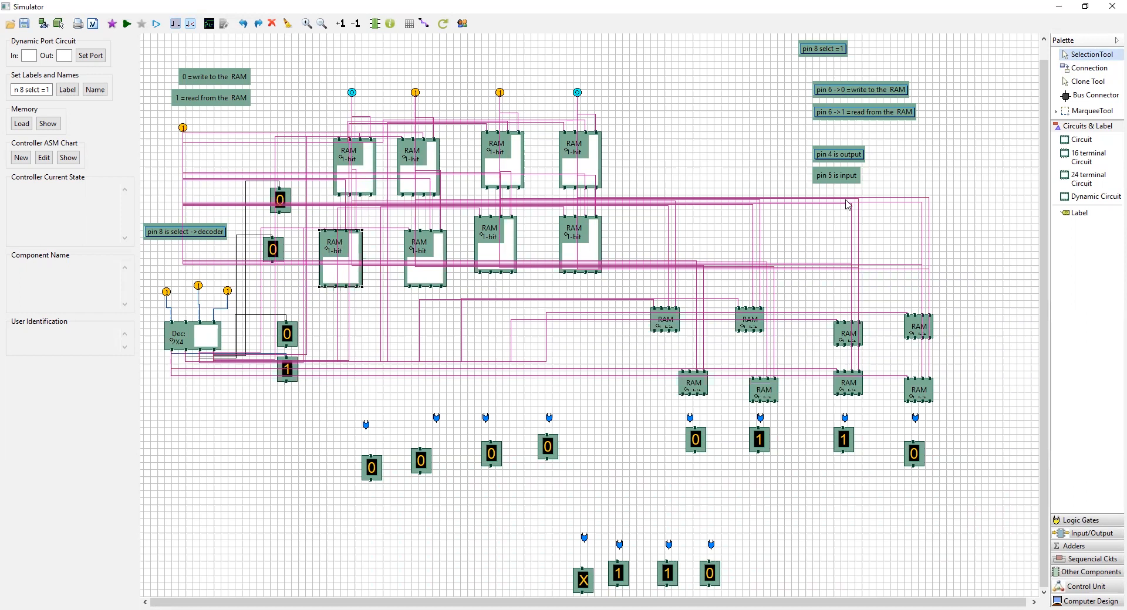
Connect pin 4 of the first RAM cells in rows one and two to the first gate, and its output to the first display.
{"action": "left_click", "coordinate": [1082, 67]}
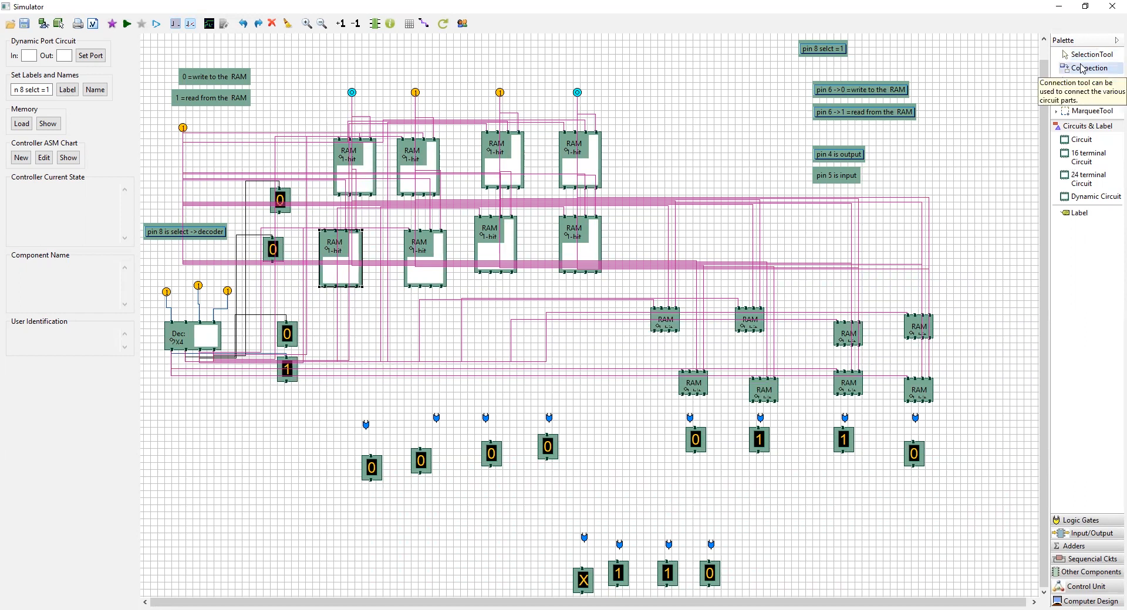
{"action": "left_click_drag", "start_coordinate": [370, 196], "coordinate": [367, 425]}
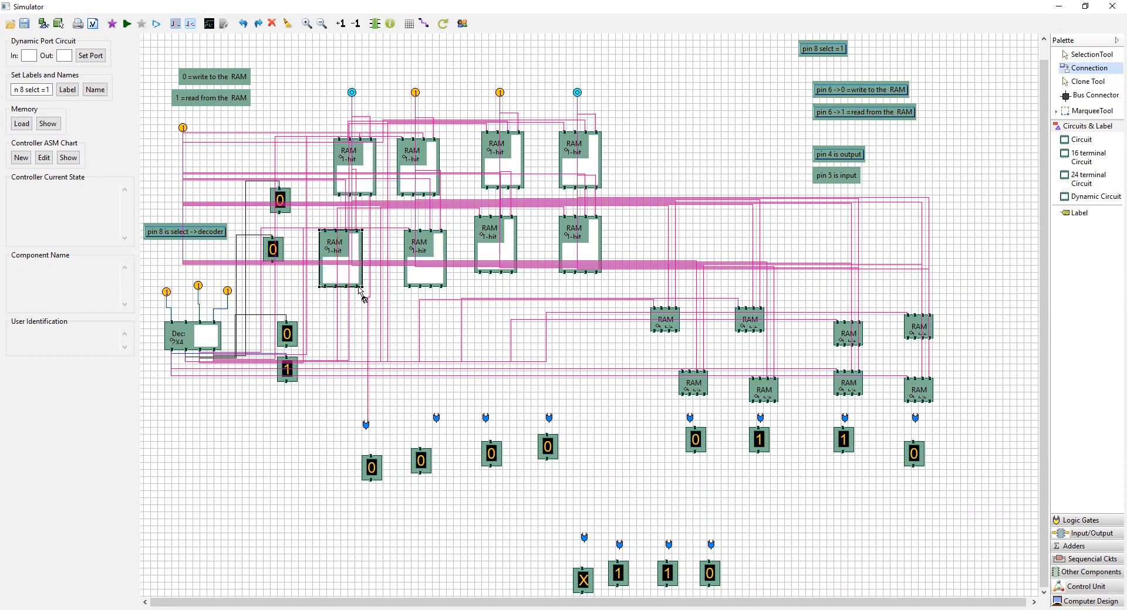
{"action": "left_click_drag", "start_coordinate": [359, 296], "coordinate": [366, 435]}
{"action": "left_click_drag", "start_coordinate": [368, 431], "coordinate": [373, 458]}
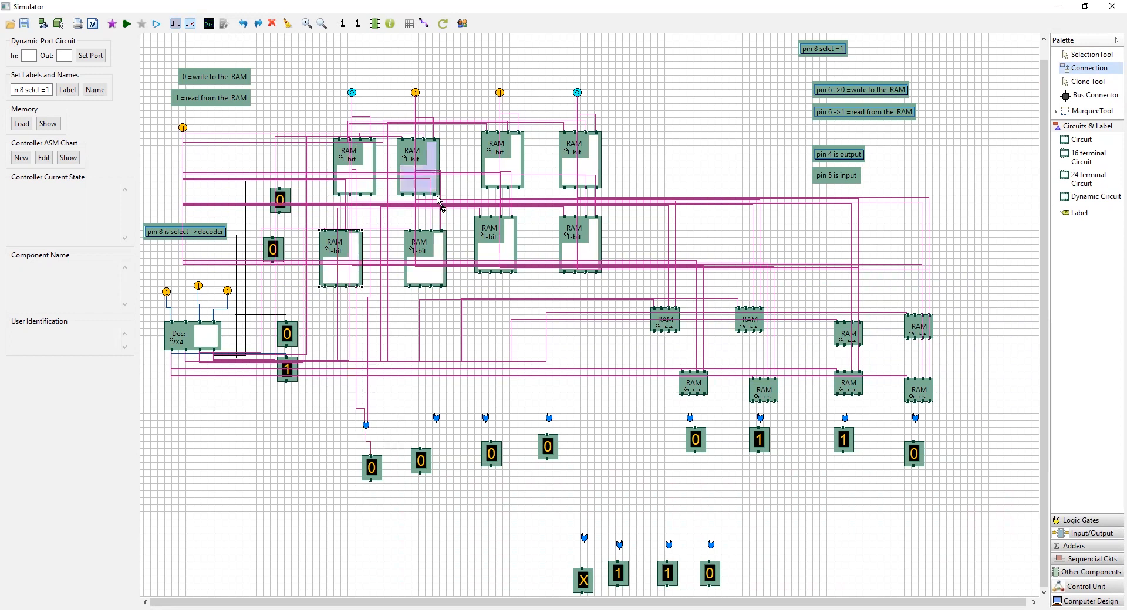
Connect pin 4 of the second RAM cells in rows one and two to the second gate, and its output to the second display.
{"action": "mouse_move", "coordinate": [434, 195]}
{"action": "left_mouse_down"}
{"action": "mouse_move", "coordinate": [470, 392]}
{"action": "mouse_move", "coordinate": [437, 419]}
{"action": "left_mouse_up"}
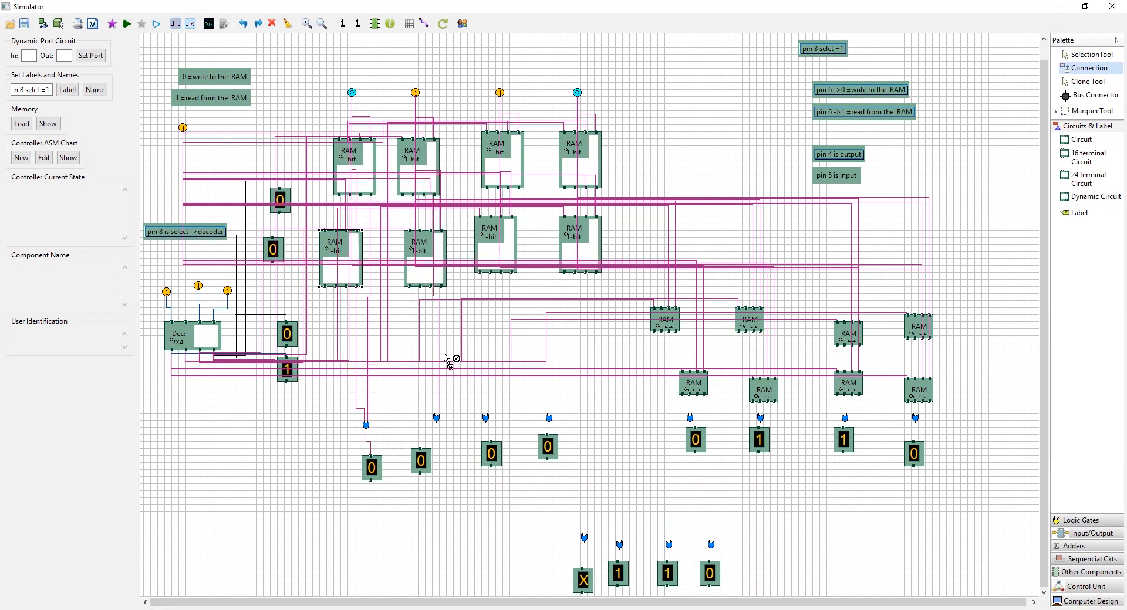
{"action": "left_click_drag", "start_coordinate": [446, 292], "coordinate": [436, 419]}
{"action": "left_click_drag", "start_coordinate": [438, 429], "coordinate": [420, 455]}
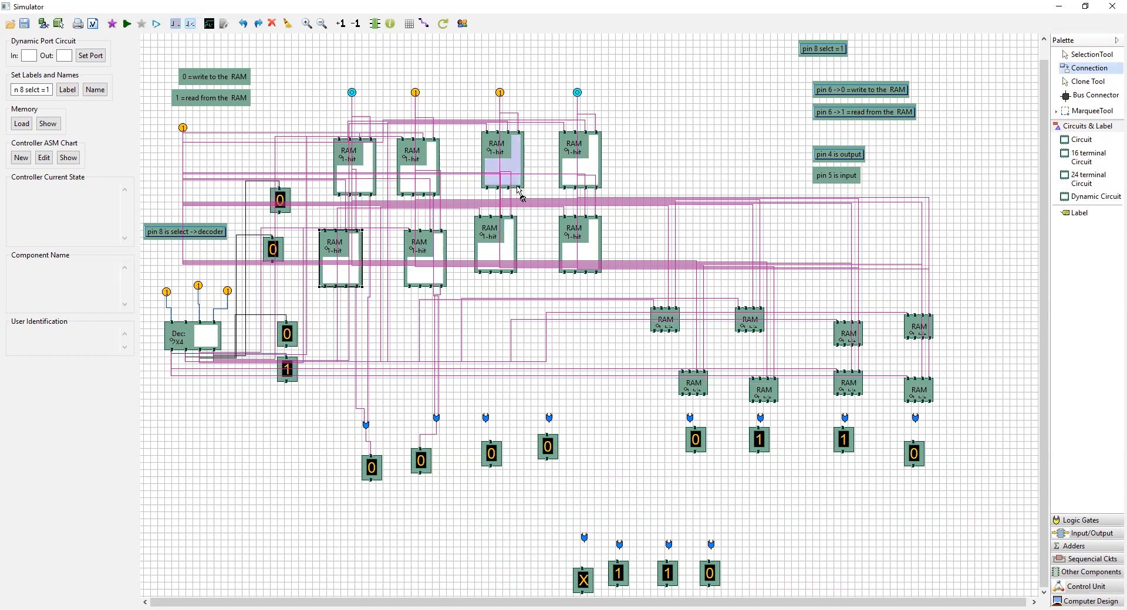
Wire pin 4 of the third and fourth RAM cells in rows one and two to their respective gates, and those gates to their displays.
{"action": "mouse_move", "coordinate": [519, 188]}
{"action": "left_mouse_down"}
{"action": "mouse_move", "coordinate": [513, 364]}
{"action": "mouse_move", "coordinate": [488, 416]}
{"action": "left_mouse_up"}
{"action": "mouse_move", "coordinate": [515, 275]}
{"action": "left_mouse_down"}
{"action": "mouse_move", "coordinate": [485, 423]}
{"action": "mouse_move", "coordinate": [495, 425]}
{"action": "mouse_move", "coordinate": [487, 420]}
{"action": "left_mouse_up"}
{"action": "left_click_drag", "start_coordinate": [595, 188], "coordinate": [549, 419]}
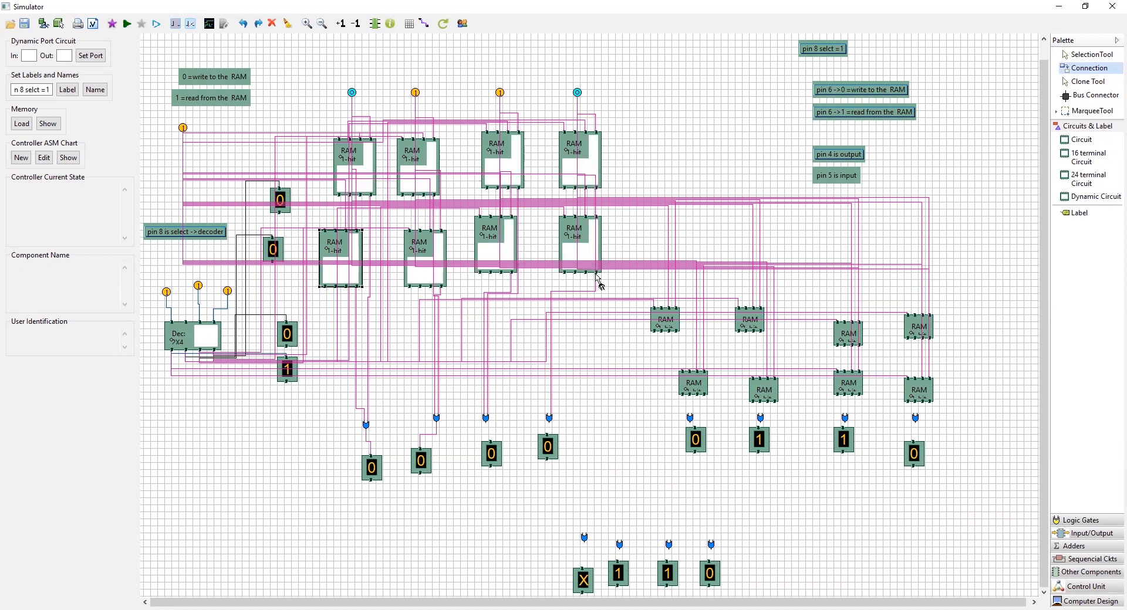
{"action": "left_click_drag", "start_coordinate": [596, 273], "coordinate": [548, 422]}
{"action": "left_click_drag", "start_coordinate": [598, 275], "coordinate": [552, 425]}
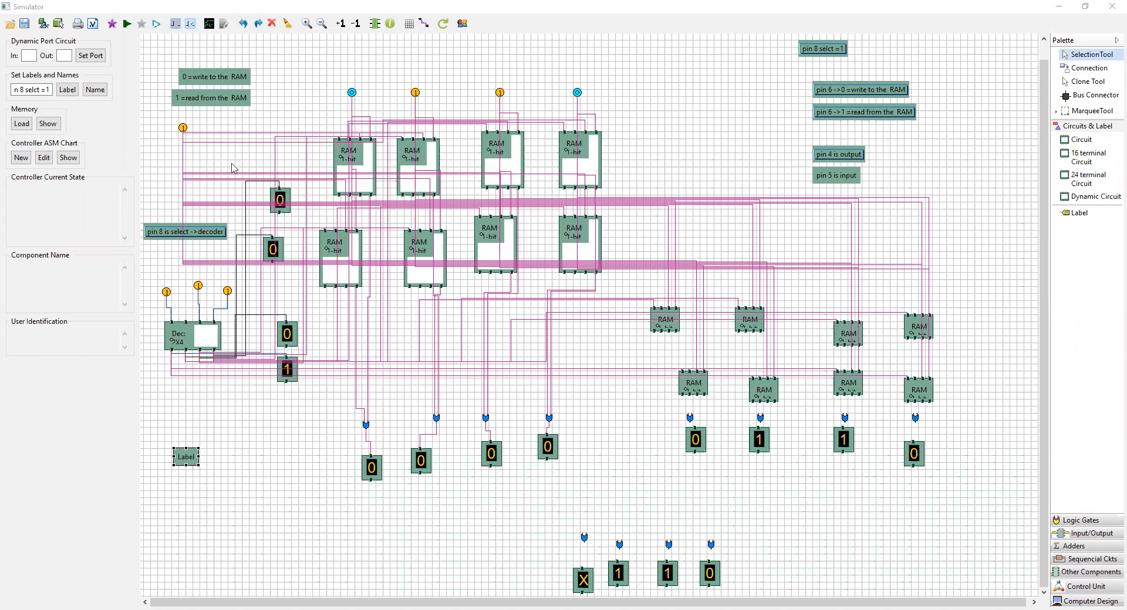
Examine the read/write and data input wires and the four output displays of the first two rows.
{"action": "left_click", "coordinate": [184, 132]}
{"action": "left_click", "coordinate": [184, 142]}
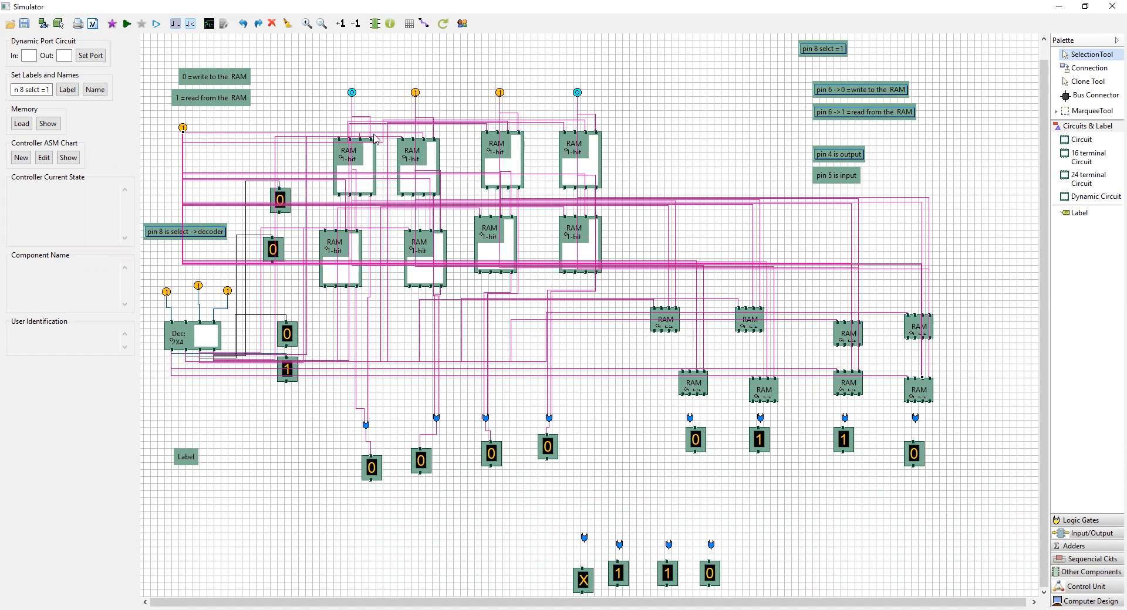
{"action": "left_click", "coordinate": [353, 112]}
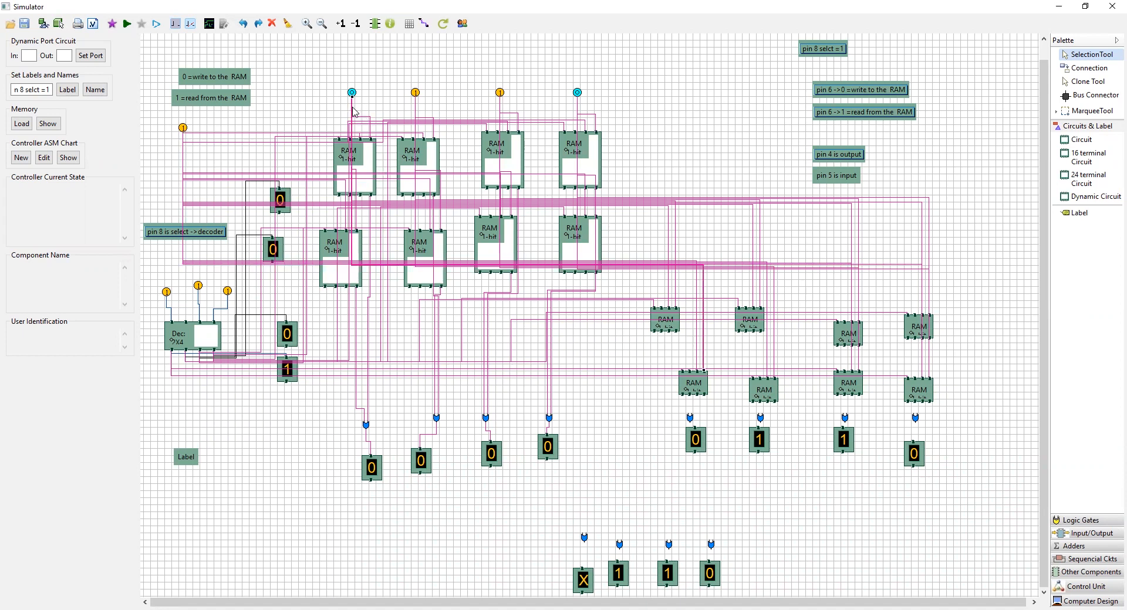
{"action": "left_click", "coordinate": [416, 111]}
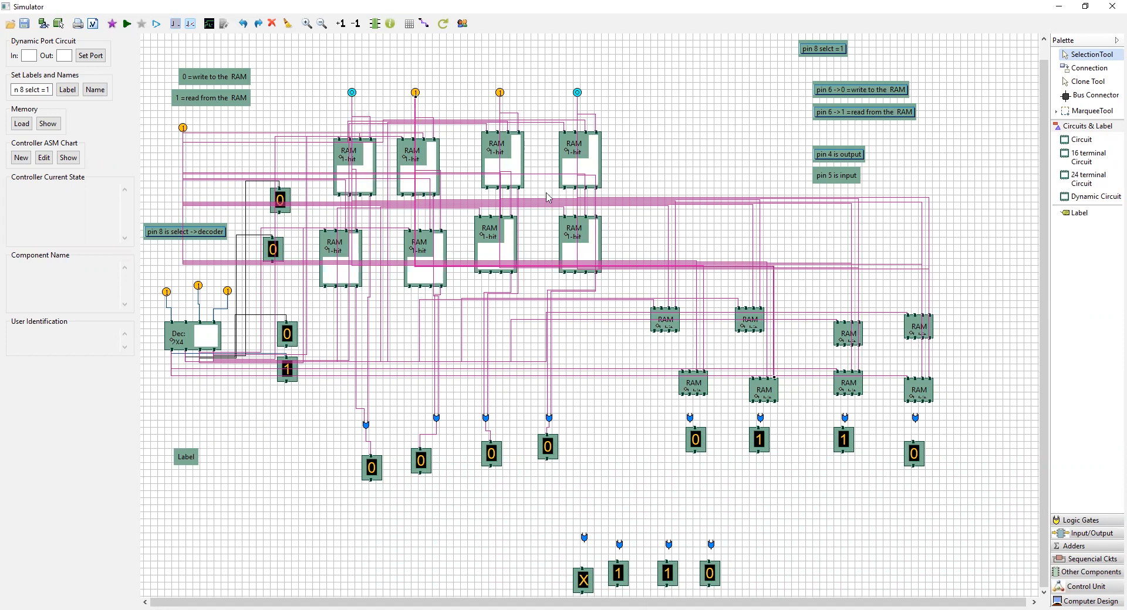
{"action": "left_click", "coordinate": [370, 476]}
{"action": "left_click", "coordinate": [415, 466]}
{"action": "left_click", "coordinate": [490, 456]}
{"action": "left_click", "coordinate": [546, 452]}
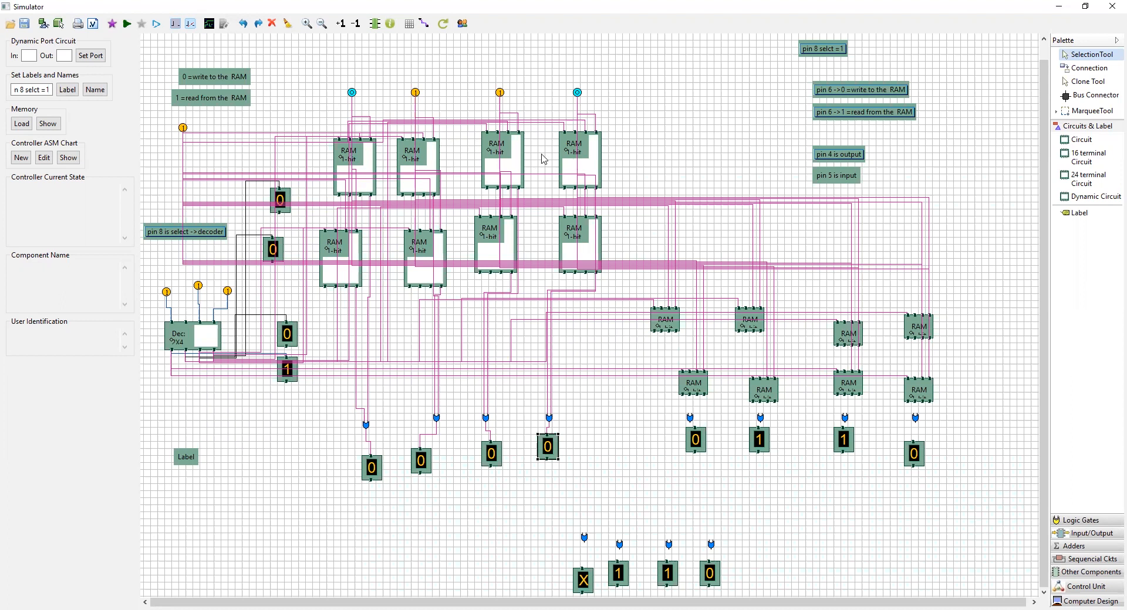
Simulate writing data 1010 with decoder selects 00 and read/write at 0, and reading it back with read/write at 1.
{"action": "left_click", "coordinate": [353, 93]}
{"action": "left_click", "coordinate": [416, 94]}
{"action": "left_click", "coordinate": [198, 287]}
{"action": "left_click", "coordinate": [227, 290]}
{"action": "left_click", "coordinate": [183, 128]}
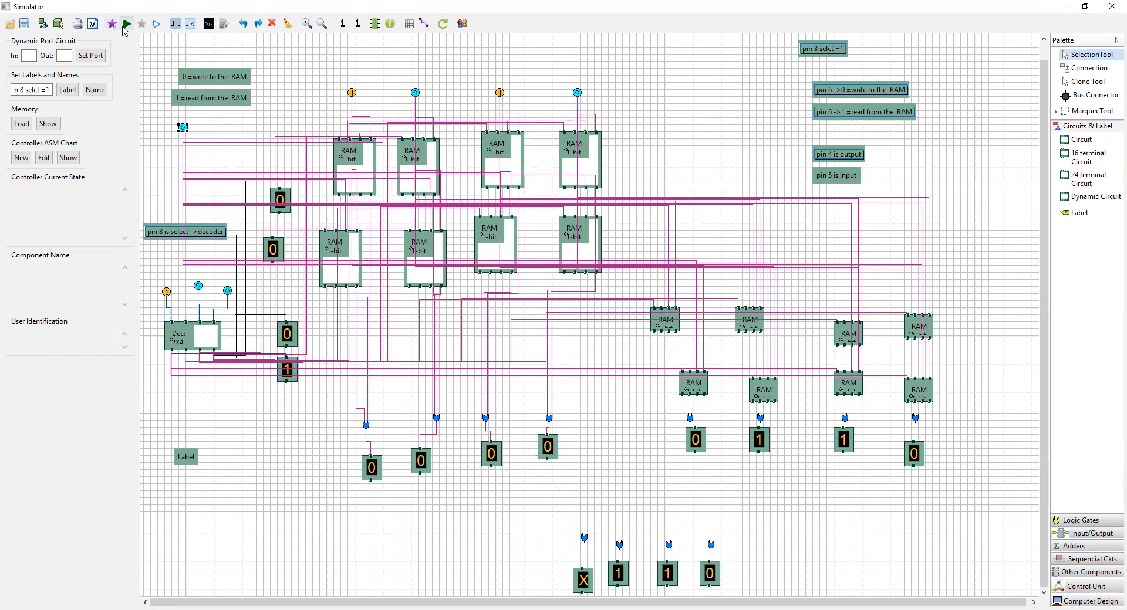
{"action": "left_click", "coordinate": [127, 24]}
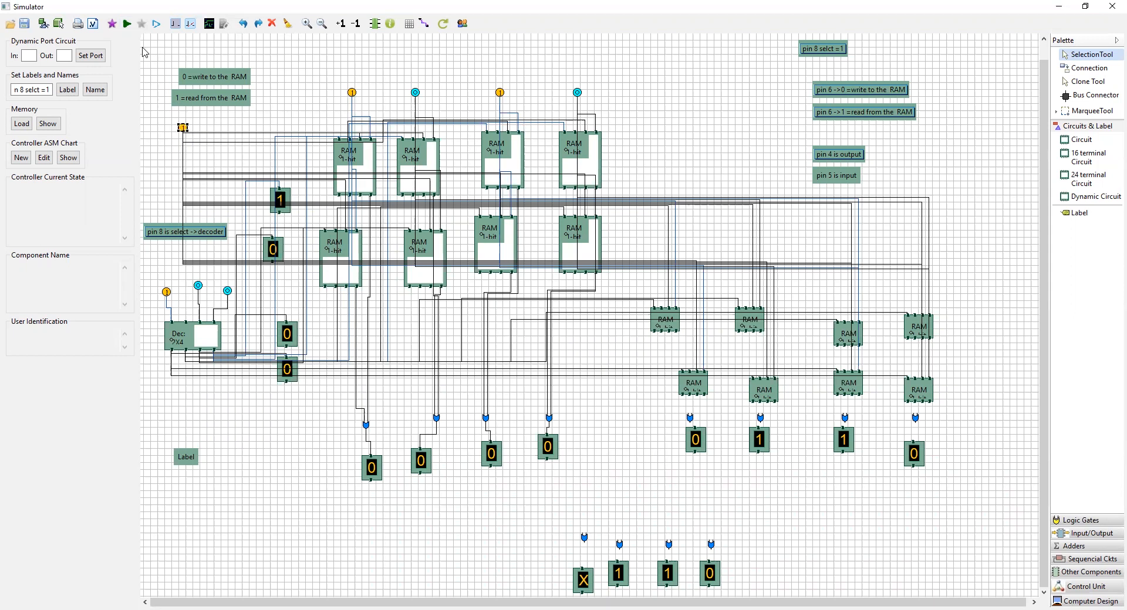
{"action": "left_click", "coordinate": [127, 23]}
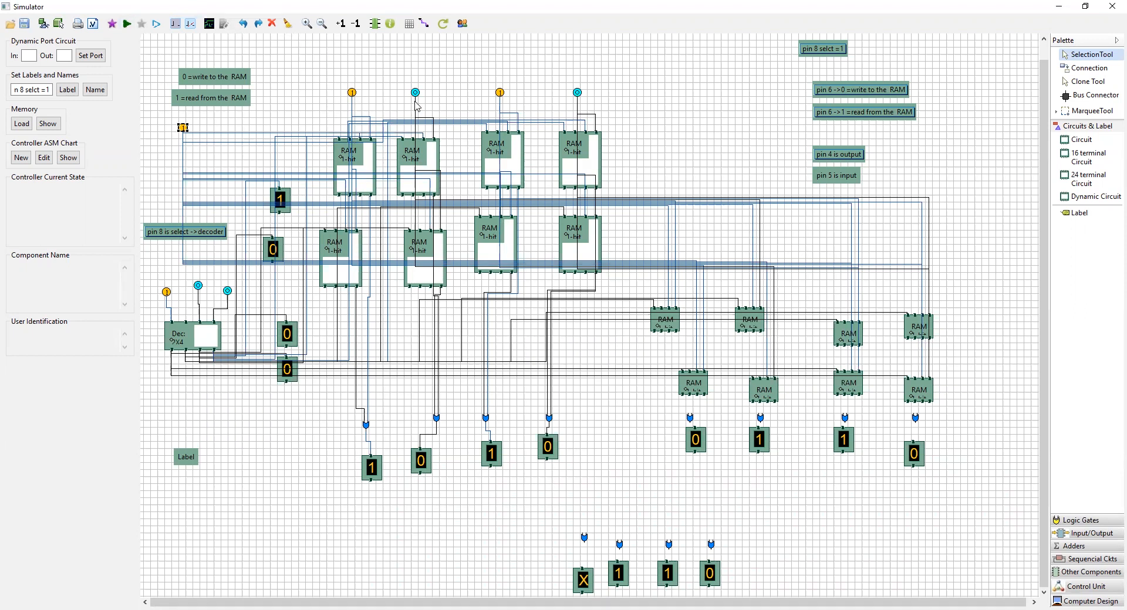
Simulate writing data 0010 with decoder selects 01 and read/write at 0, and reading it back with read/write at 1.
{"action": "left_click", "coordinate": [352, 93]}
{"action": "left_click", "coordinate": [229, 291]}
{"action": "left_click", "coordinate": [184, 128]}
{"action": "left_click", "coordinate": [127, 24]}
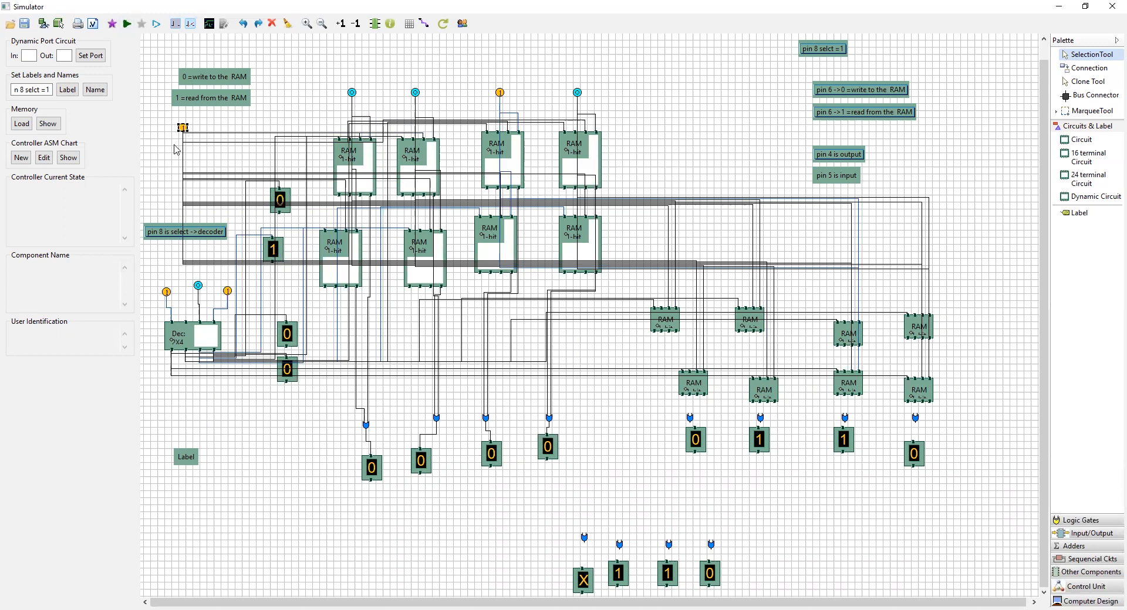
{"action": "left_click", "coordinate": [127, 23]}
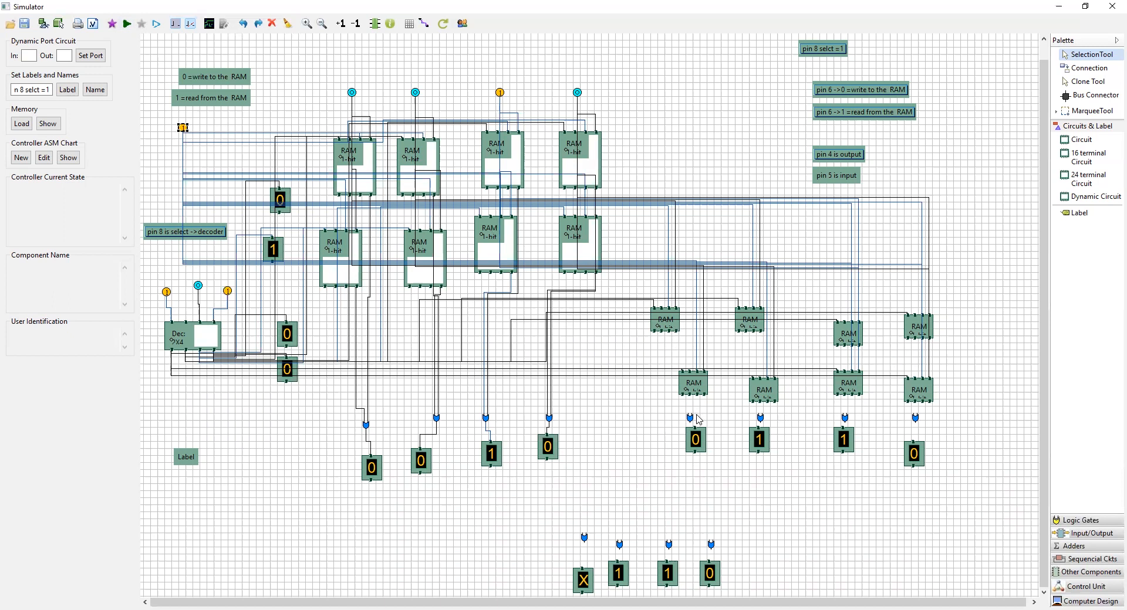
Connect pin 4 of the first RAM cells in rows three and four to the first gate below them.
{"action": "left_click", "coordinate": [69, 157]}
{"action": "left_click", "coordinate": [1066, 70]}
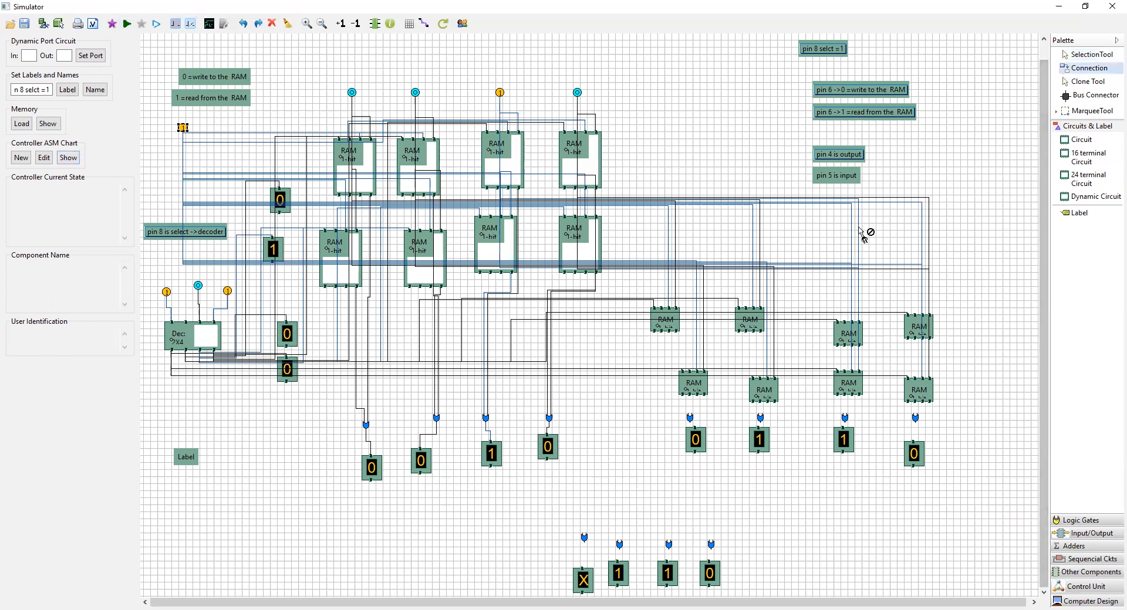
{"action": "left_click_drag", "start_coordinate": [679, 334], "coordinate": [690, 418]}
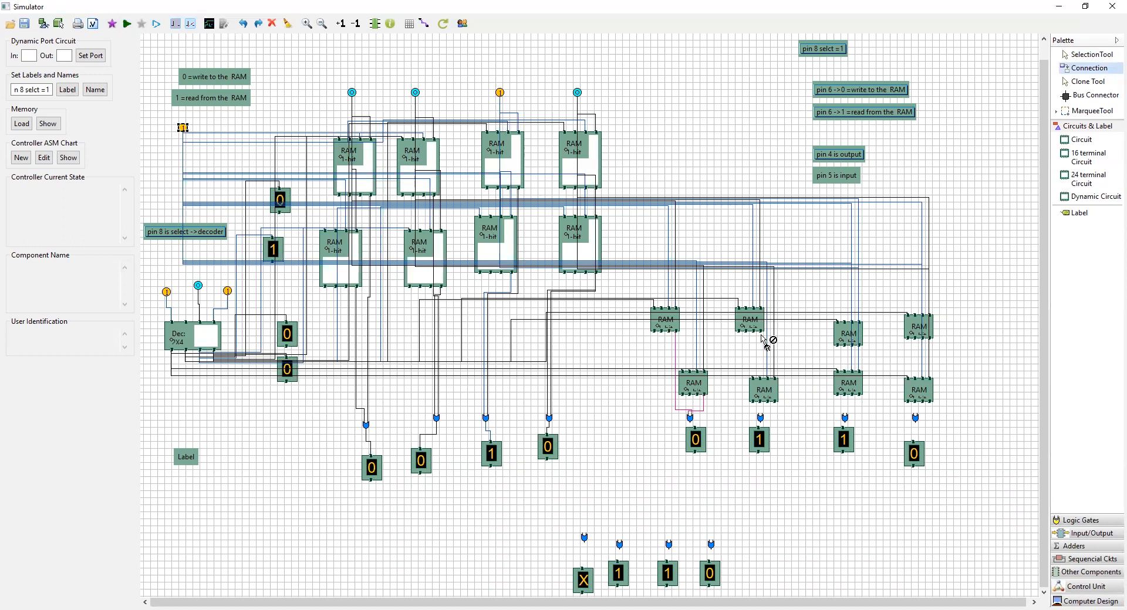
Connect the remaining RAM outputs in rows three and four to the gates below them, and wire the gates to their displays.
{"action": "left_click_drag", "start_coordinate": [763, 333], "coordinate": [768, 425]}
{"action": "left_click_drag", "start_coordinate": [861, 347], "coordinate": [845, 418]}
{"action": "left_click_drag", "start_coordinate": [930, 339], "coordinate": [914, 446]}
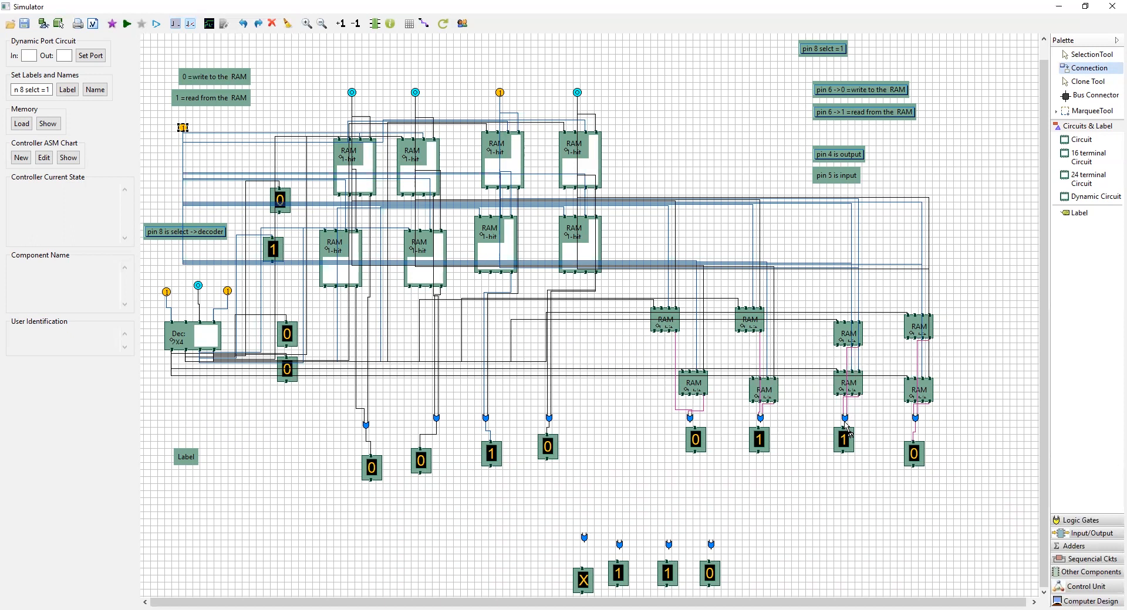
{"action": "left_click_drag", "start_coordinate": [844, 422], "coordinate": [844, 431]}
{"action": "left_click_drag", "start_coordinate": [760, 421], "coordinate": [761, 431]}
{"action": "left_click_drag", "start_coordinate": [690, 423], "coordinate": [695, 432]}
Simulate writing data 1110 with decoder selects 10 and read/write at 0, and reading it back with read/write at 1.
{"action": "left_click", "coordinate": [1072, 59]}
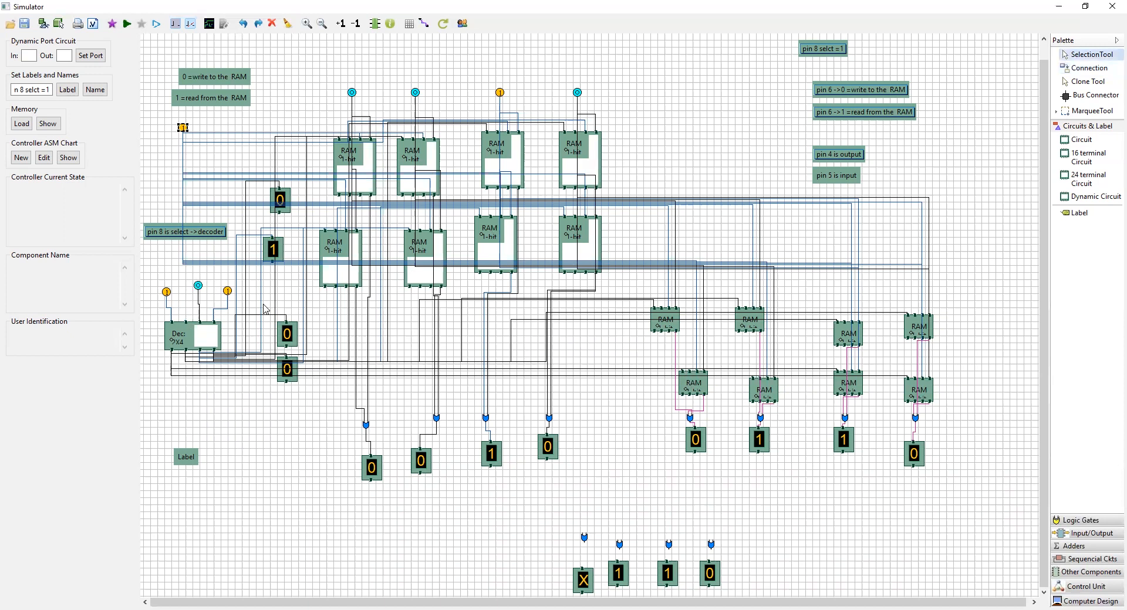
{"action": "left_click", "coordinate": [198, 287]}
{"action": "left_click", "coordinate": [228, 291]}
{"action": "left_click", "coordinate": [352, 93]}
{"action": "left_click", "coordinate": [415, 92]}
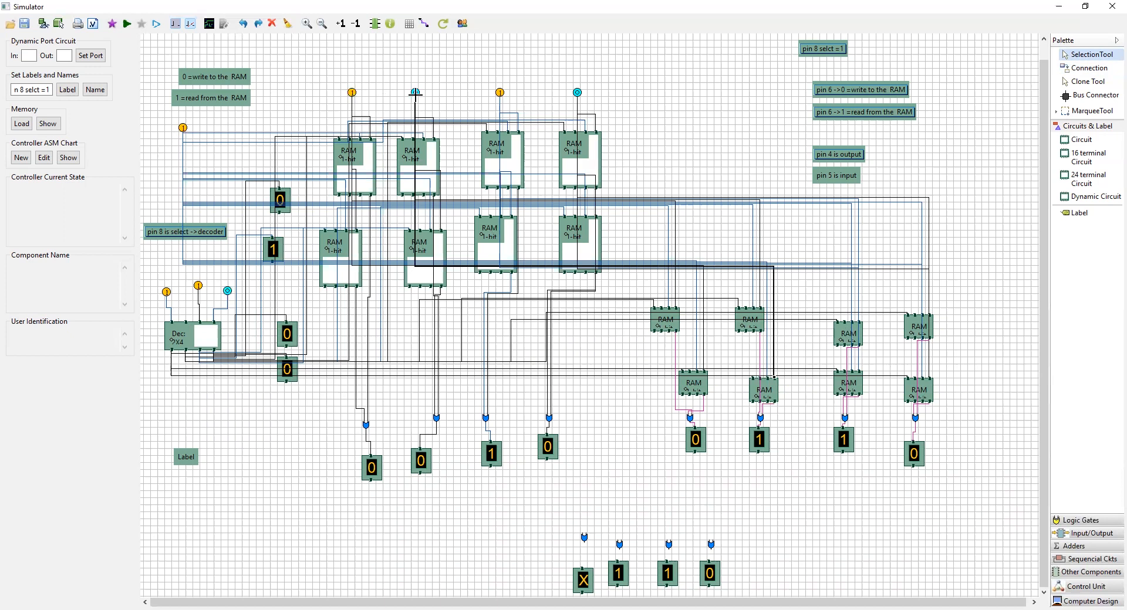
{"action": "left_click", "coordinate": [415, 92]}
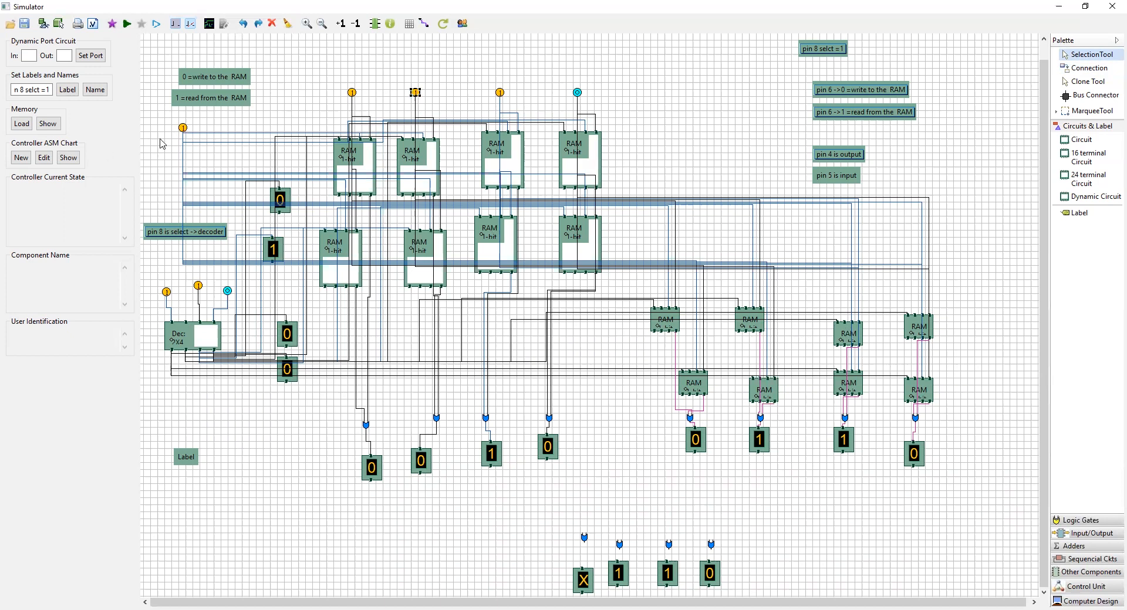
{"action": "left_click", "coordinate": [183, 127]}
{"action": "left_click", "coordinate": [128, 25]}
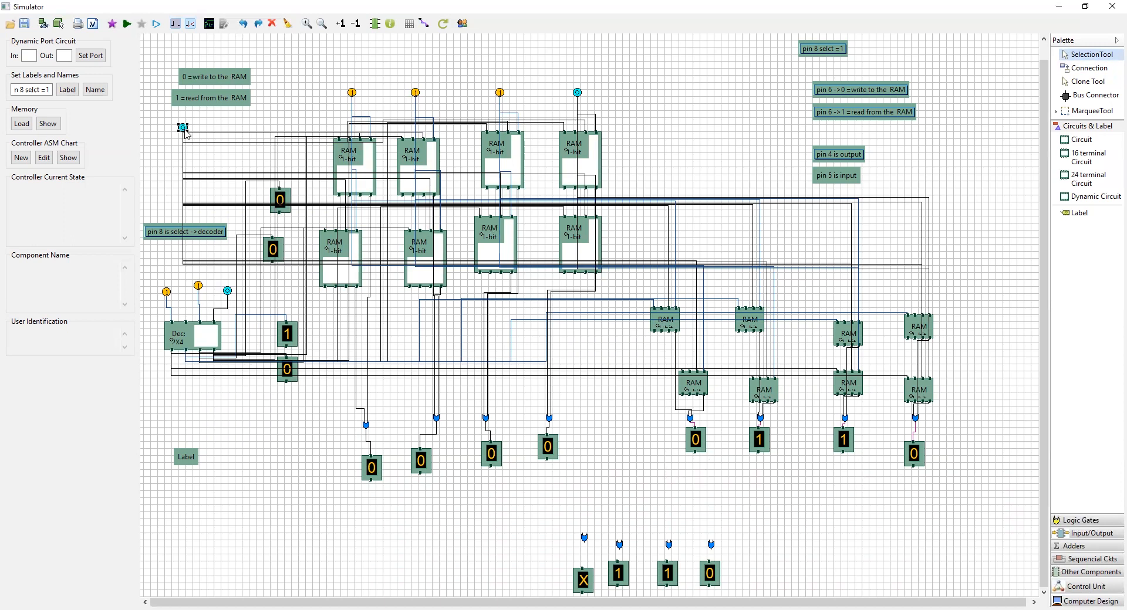
{"action": "left_click", "coordinate": [128, 23]}
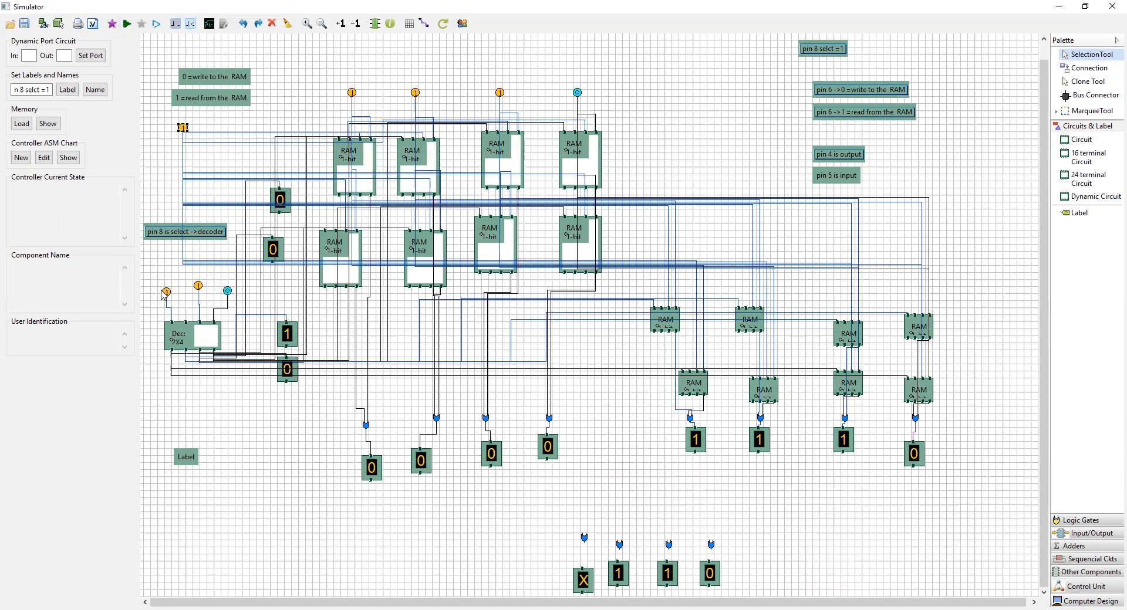
Simulate writing data 0110 with decoder selects 11 and read/write at 0, and reading it back with read/write at 1.
{"action": "left_click", "coordinate": [228, 291]}
{"action": "left_click", "coordinate": [351, 92]}
{"action": "left_click", "coordinate": [352, 94]}
{"action": "left_click", "coordinate": [183, 128]}
{"action": "left_click", "coordinate": [127, 23]}
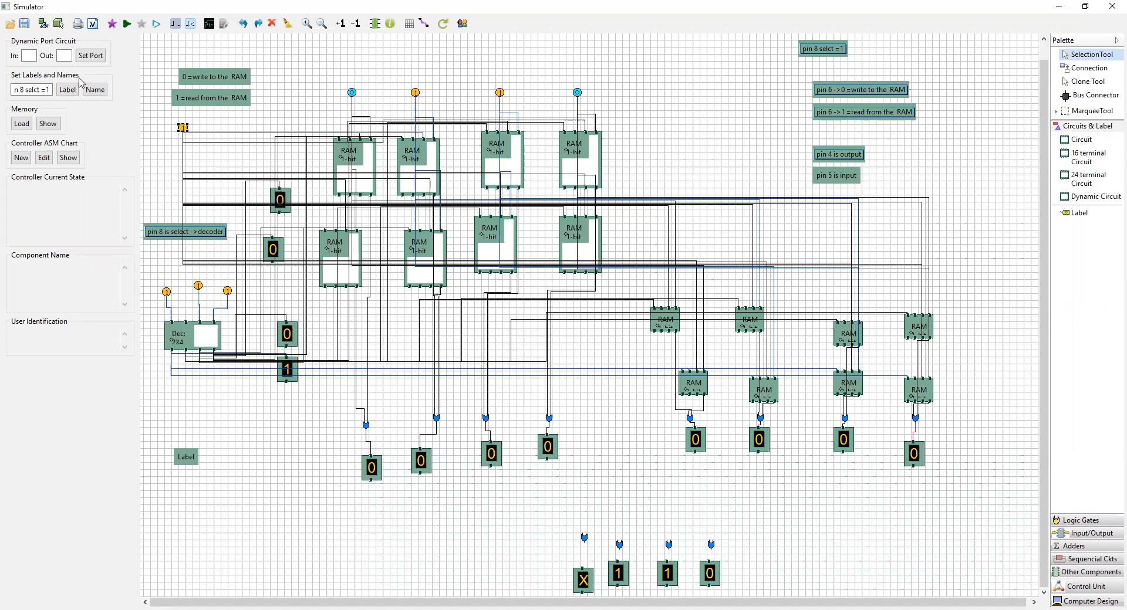
{"action": "left_click", "coordinate": [127, 23]}
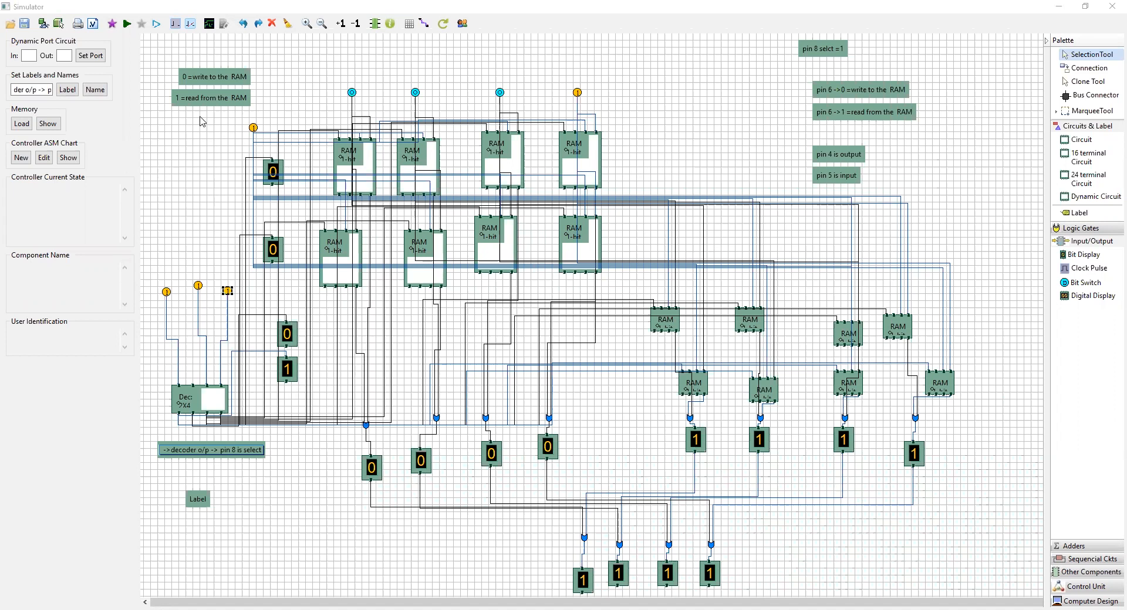
Place a new text label in the empty area beside the data input switches.
{"action": "left_click", "coordinate": [1096, 185]}
{"action": "left_click", "coordinate": [1092, 214]}
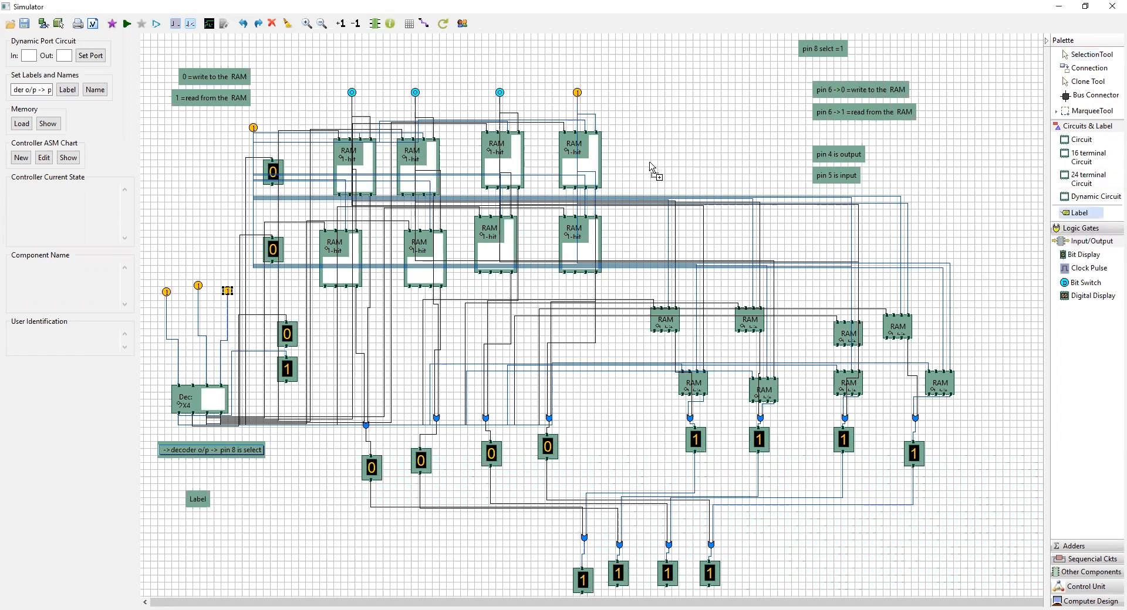
{"action": "left_click", "coordinate": [673, 97]}
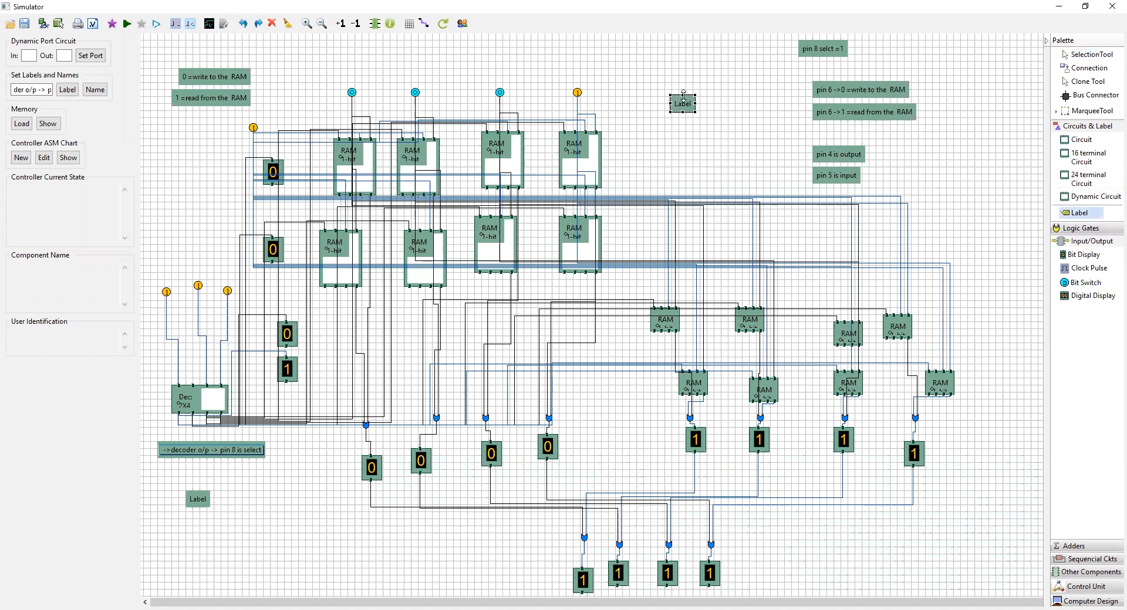
Set the new label's text to "I-0001 II-0011 III-1110 iv-1111" and move it slightly up, closer to the data input switches.
{"action": "double_click", "coordinate": [686, 105]}
{"action": "left_click_drag", "start_coordinate": [13, 91], "coordinate": [88, 113]}
{"action": "type", "text": "co"}
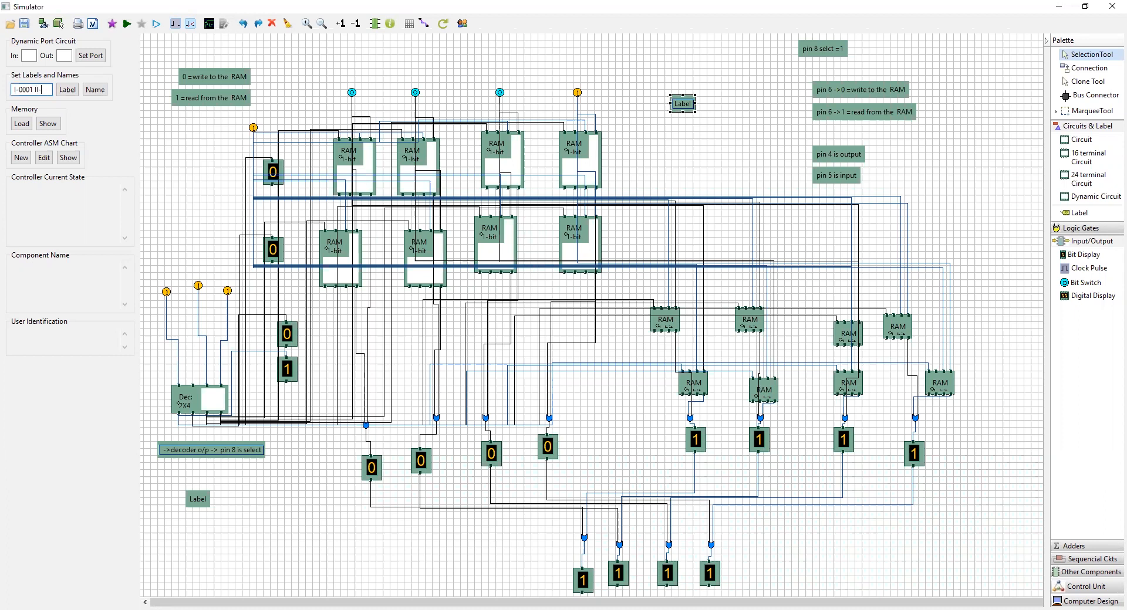
{"action": "type", "text": "11"}
{"action": "type", "text": " II-1110 iv-1111"}
{"action": "key", "text": "Left"}
{"action": "type", "text": "11 I"}
{"action": "left_click", "coordinate": [67, 89]}
{"action": "left_click_drag", "start_coordinate": [734, 109], "coordinate": [665, 75]}
{"action": "left_click_drag", "start_coordinate": [662, 122], "coordinate": [663, 121]}
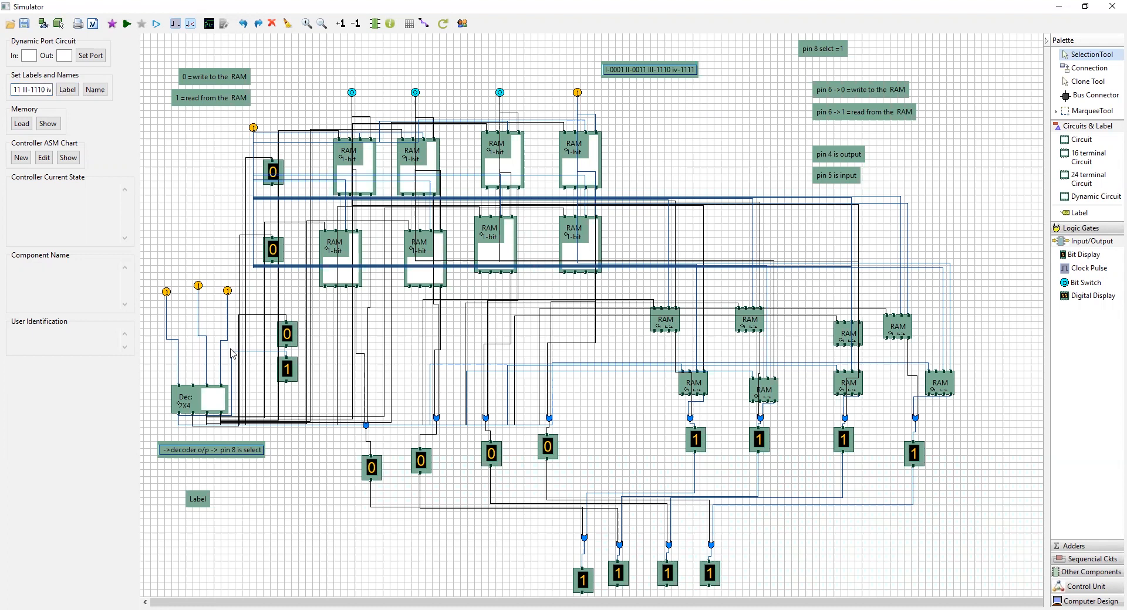
Simulate writing data 0001 with decoder selects 00 and read/write at 0, and reading it back with read/write at 1.
{"action": "left_click", "coordinate": [198, 286]}
{"action": "left_click", "coordinate": [227, 292]}
{"action": "left_click", "coordinate": [253, 128]}
{"action": "left_click", "coordinate": [127, 24]}
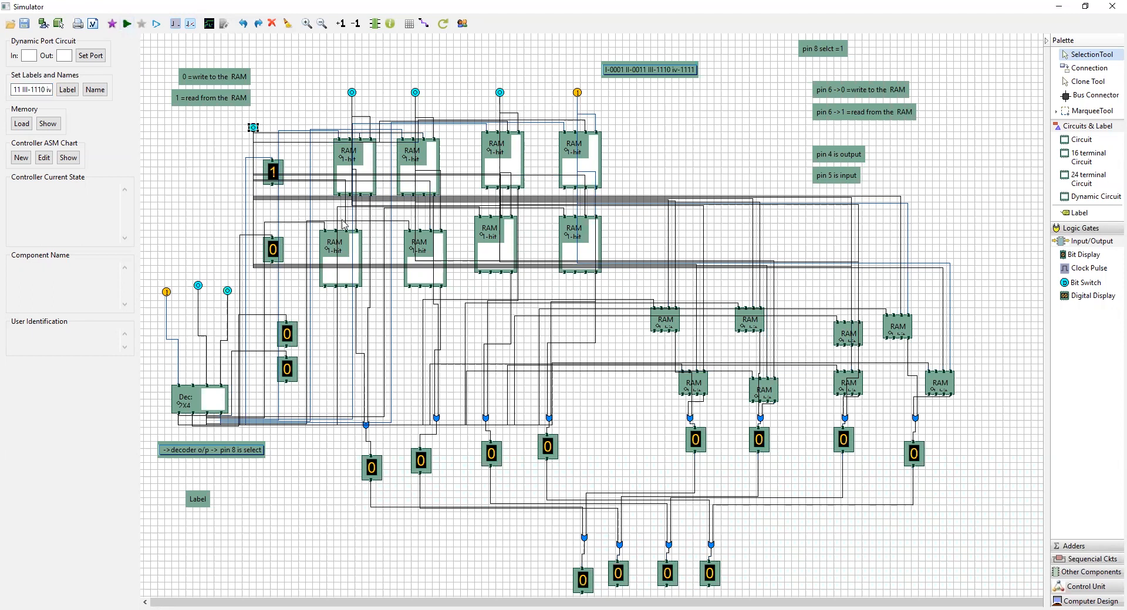
{"action": "left_click", "coordinate": [254, 128]}
{"action": "left_click", "coordinate": [126, 24]}
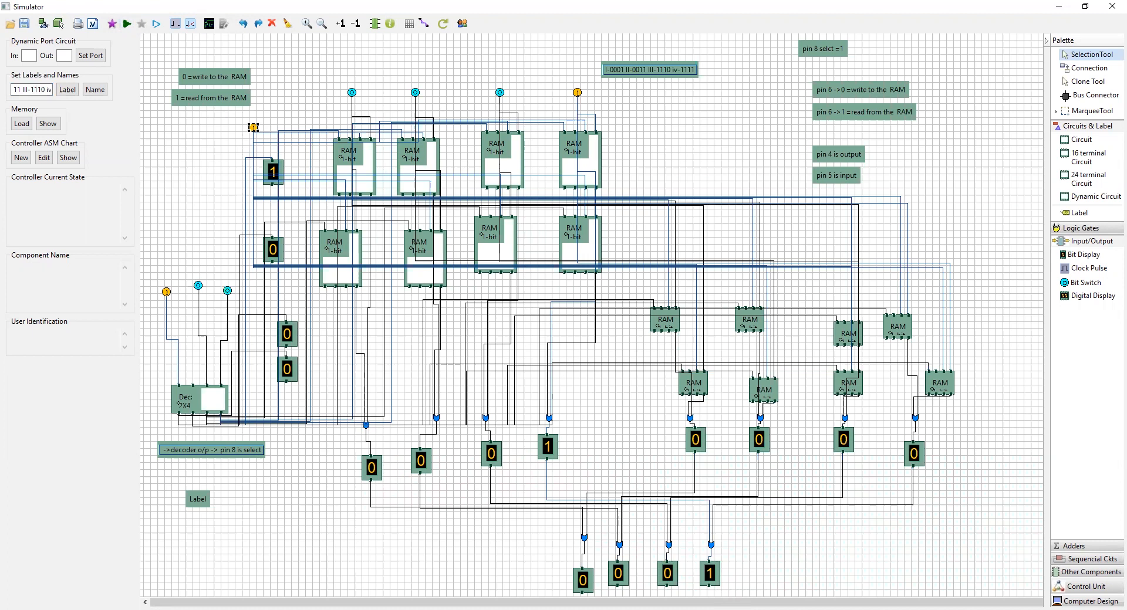
Move the read/write switch away from the RAM cells and simulate writing and reading back data 0011 with decoder selects 01.
{"action": "left_click", "coordinate": [228, 293]}
{"action": "left_click", "coordinate": [500, 93]}
{"action": "left_click", "coordinate": [253, 127]}
{"action": "left_click_drag", "start_coordinate": [253, 132], "coordinate": [193, 139]}
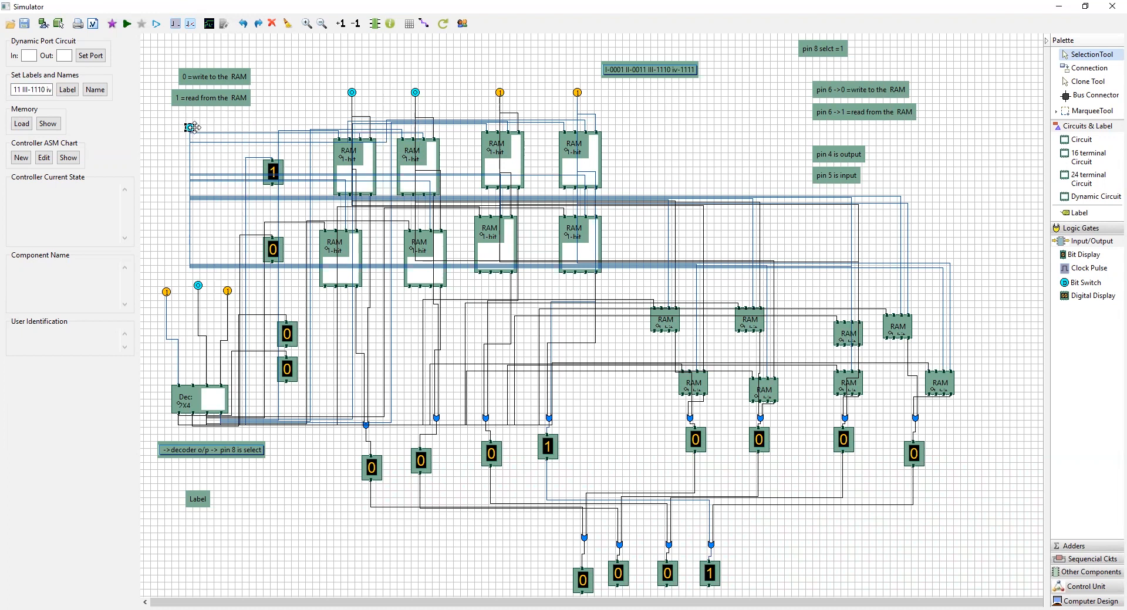
{"action": "left_click", "coordinate": [127, 24]}
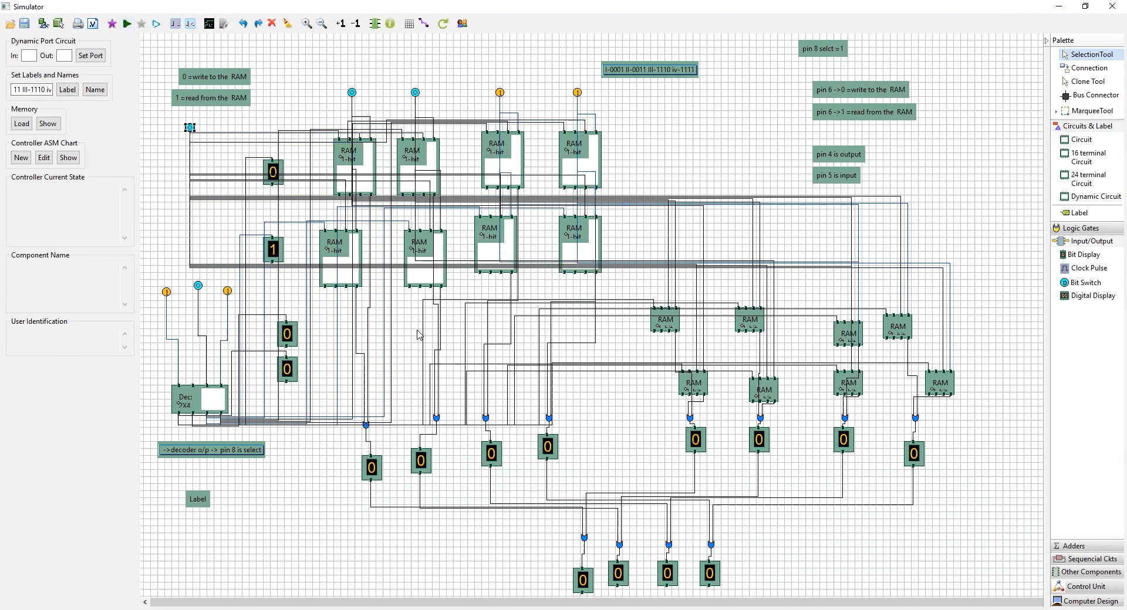
{"action": "left_click", "coordinate": [190, 128]}
{"action": "left_click", "coordinate": [127, 23]}
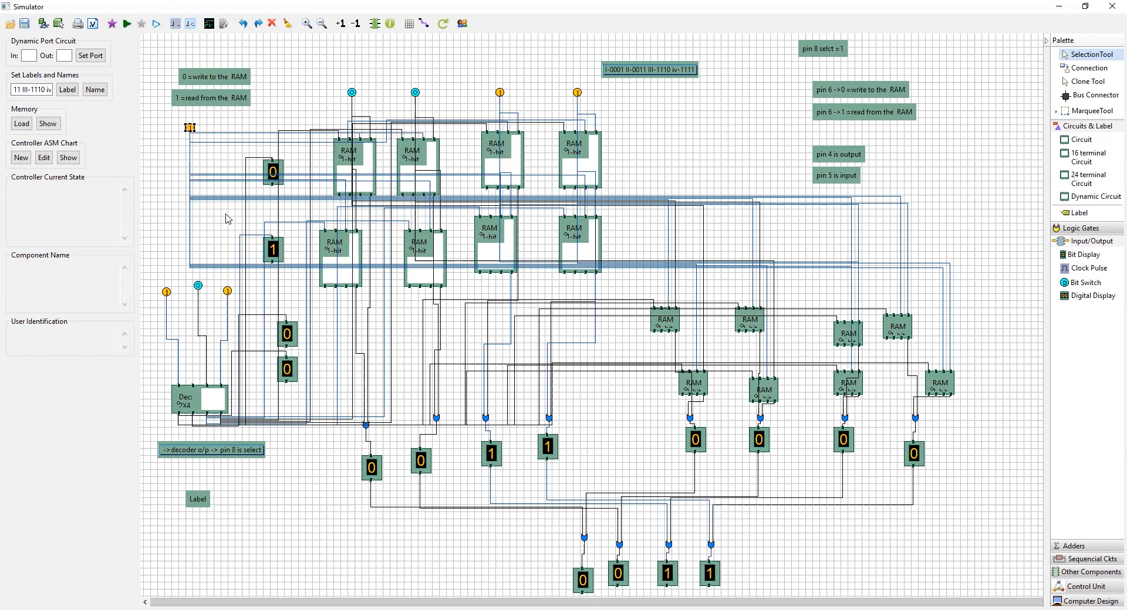
In the circuit with the combined output displays, simulate writing data 1110 with decoder selects 10 and reading it back.
{"action": "left_click", "coordinate": [198, 287]}
{"action": "left_click", "coordinate": [229, 293]}
{"action": "left_click", "coordinate": [351, 92]}
{"action": "left_click", "coordinate": [415, 93]}
{"action": "left_click", "coordinate": [577, 93]}
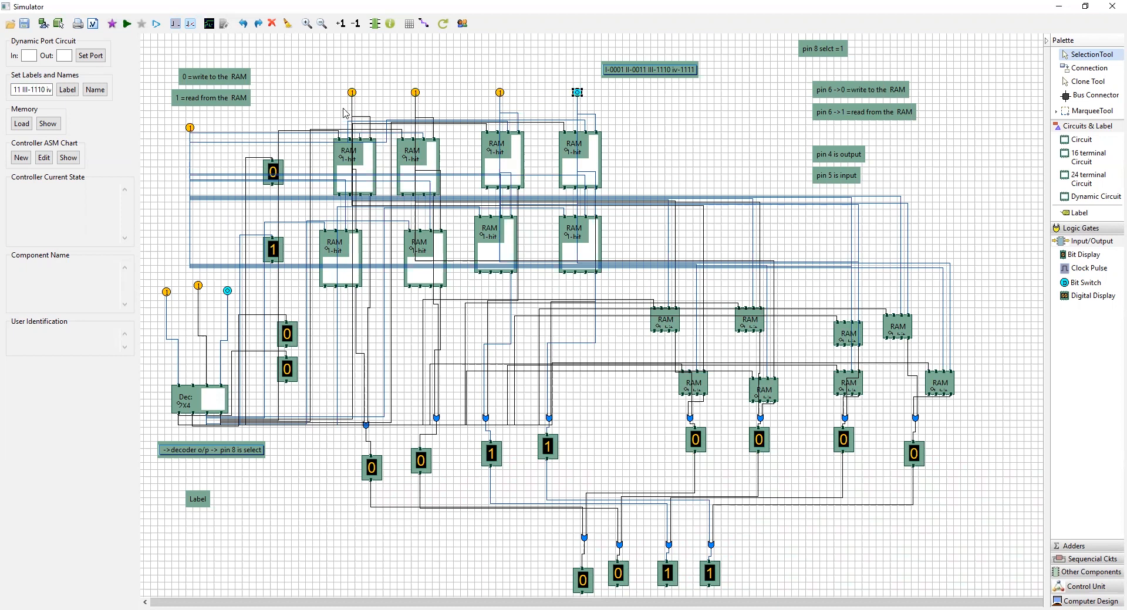
{"action": "left_click", "coordinate": [190, 127]}
{"action": "left_click", "coordinate": [127, 25]}
{"action": "left_click", "coordinate": [189, 127]}
{"action": "left_click", "coordinate": [127, 24]}
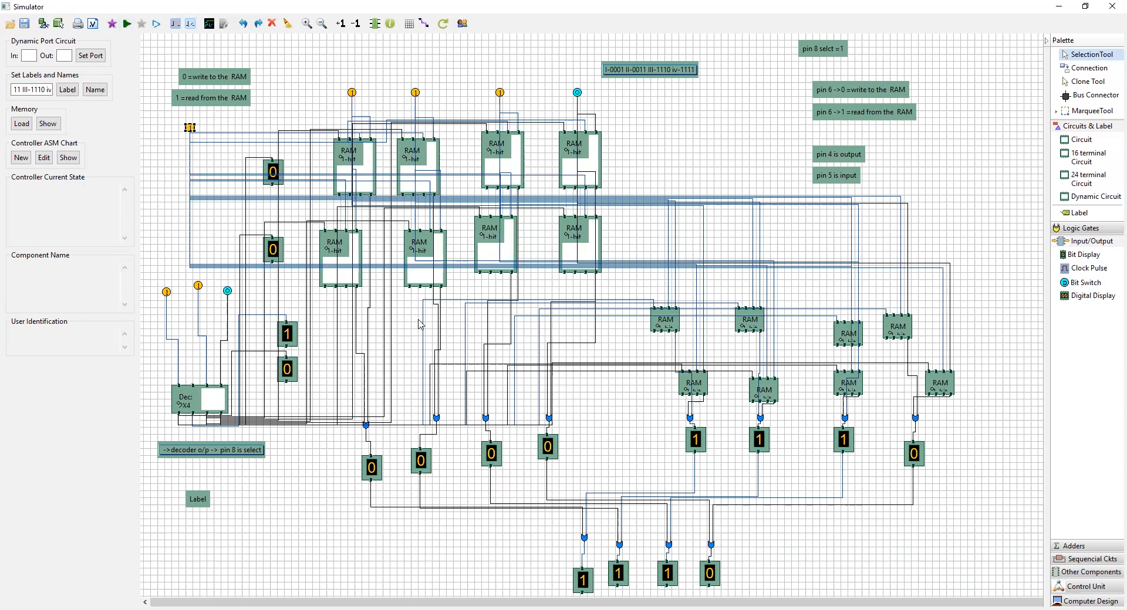
Simulate writing data 1111 with decoder selects 11 and read/write at 0, and reading it back with read/write at 1.
{"action": "left_click", "coordinate": [228, 291]}
{"action": "left_click", "coordinate": [189, 129]}
{"action": "left_click", "coordinate": [127, 23]}
{"action": "left_click", "coordinate": [577, 94]}
{"action": "left_click", "coordinate": [126, 24]}
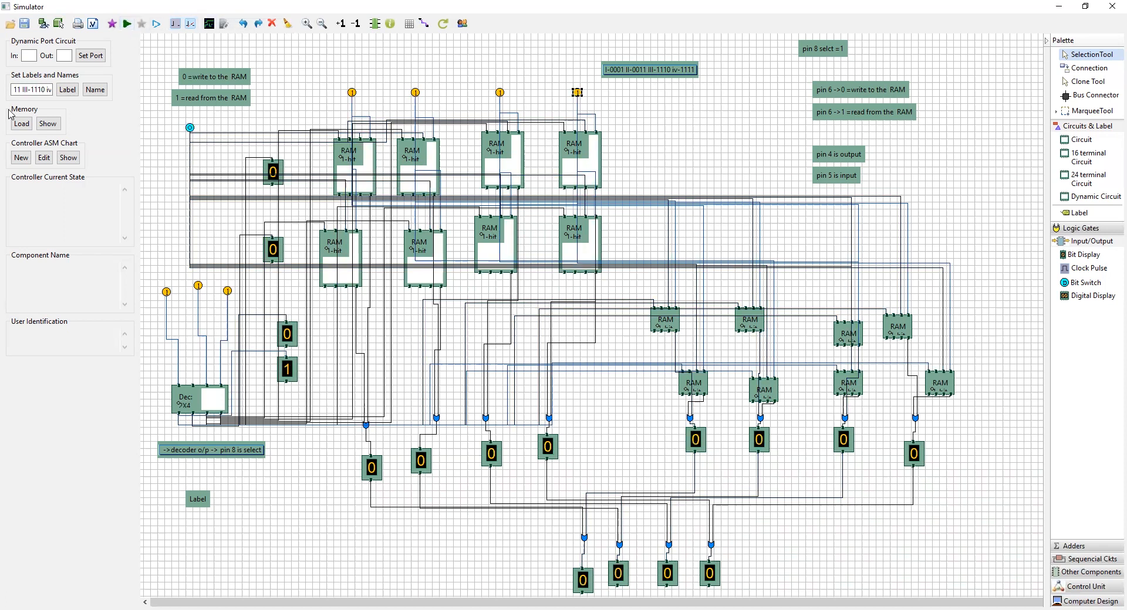
{"action": "left_click", "coordinate": [190, 128]}
{"action": "left_click", "coordinate": [127, 24]}
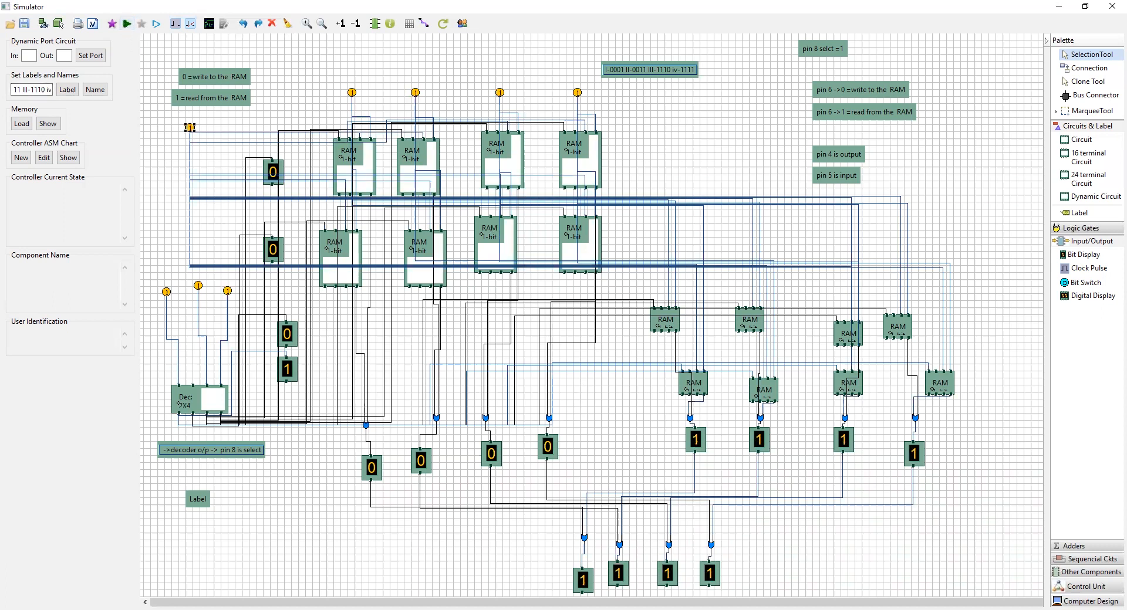